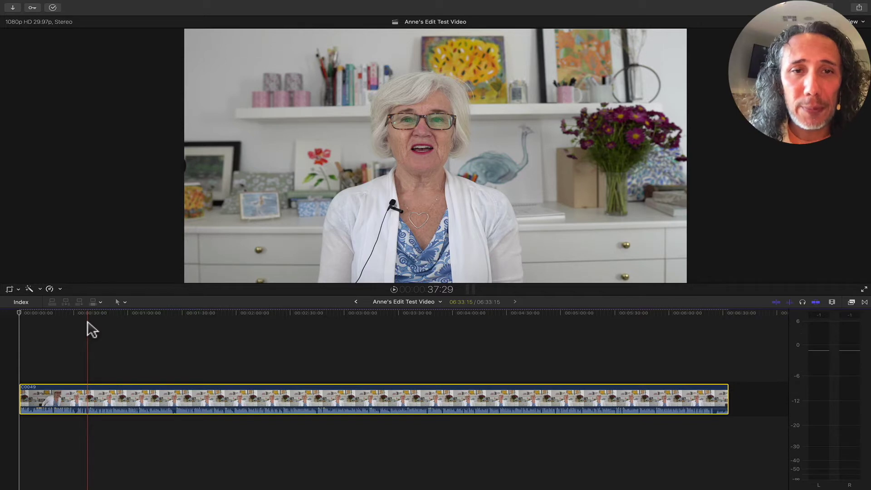
Step: Create a compound clip from the timeline clip in event 5-25-21, replacing "Clip" in the default name with "- Foundation"
key("space")
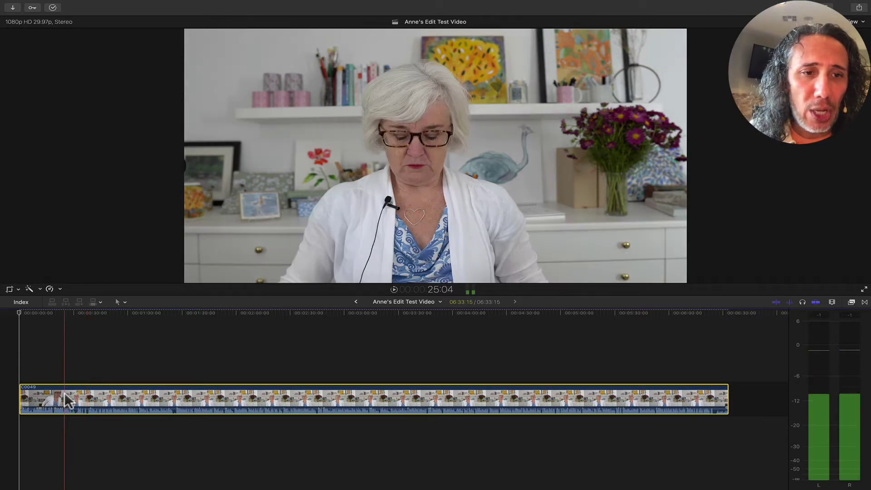
key("space")
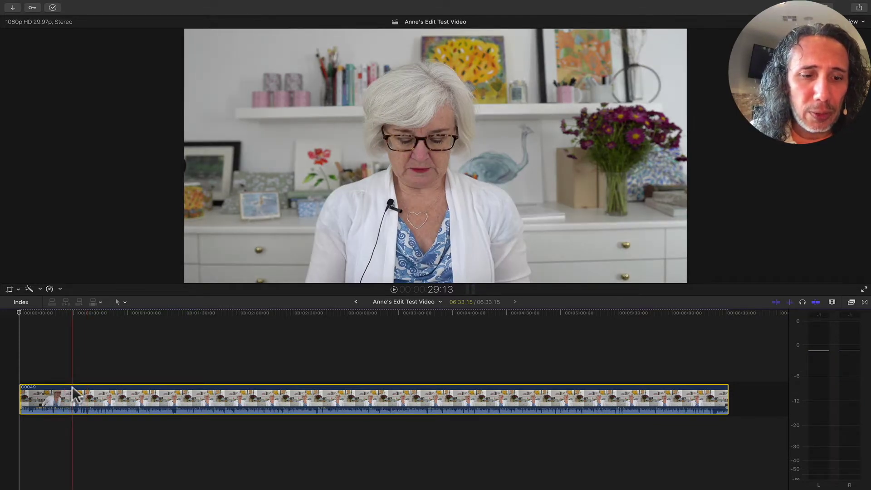
right_click(72, 387)
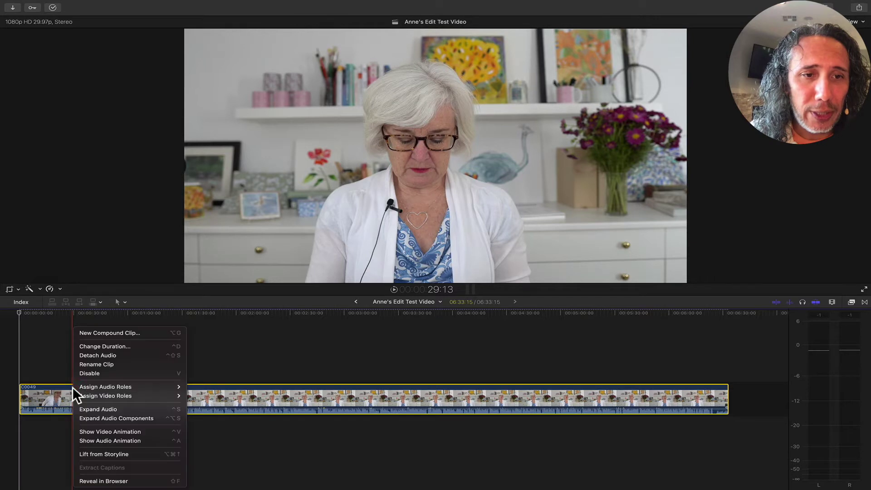
left_click(96, 333)
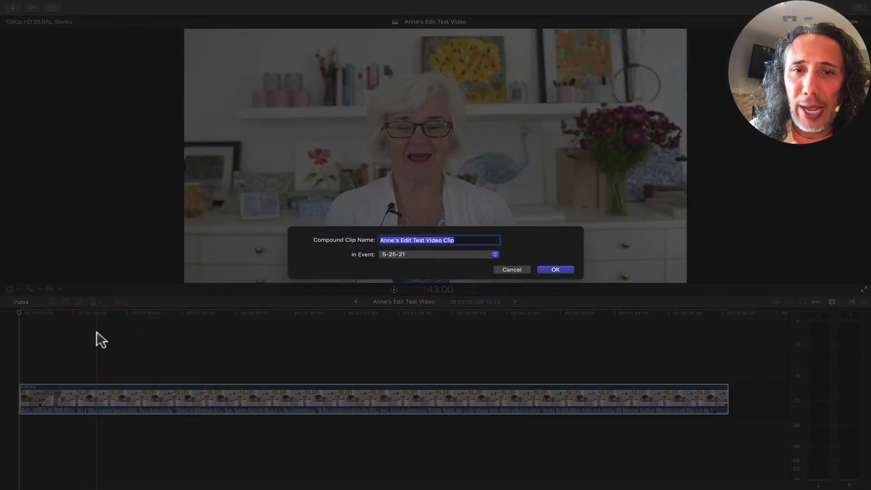
key("Right")
key("BackSpace")
key("BackSpace")
key("BackSpace")
key("BackSpace")
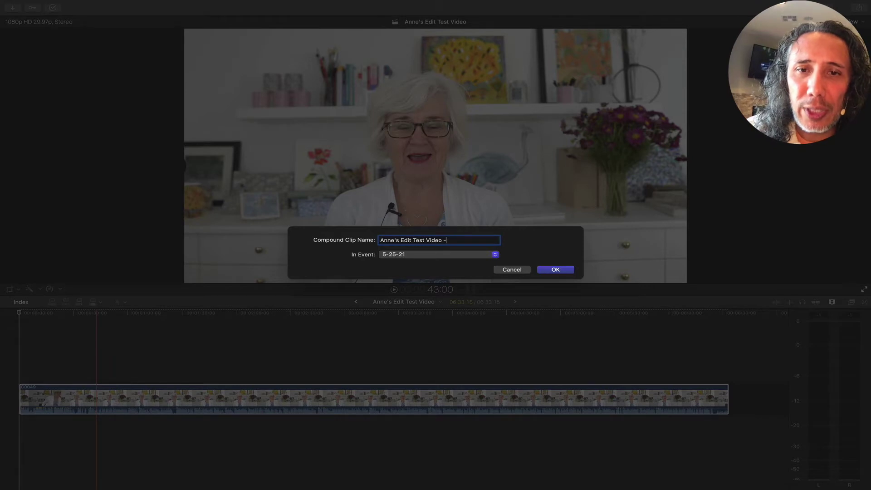
type("- ")
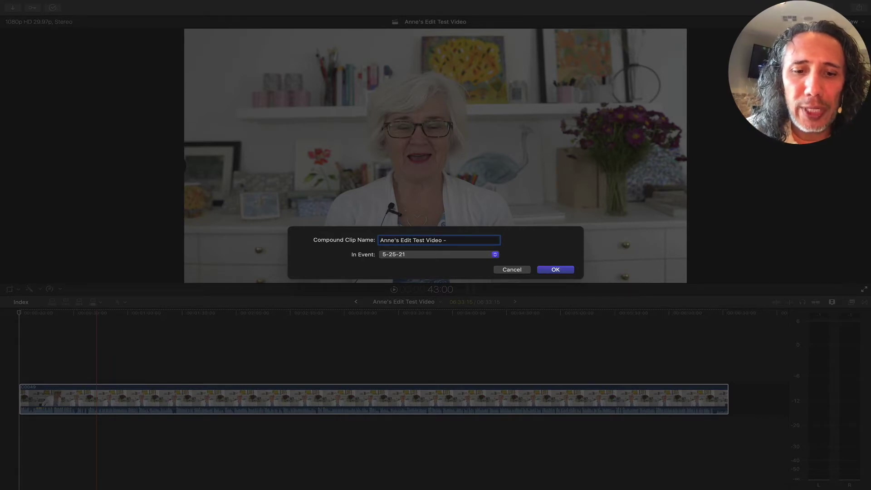
type("Foun")
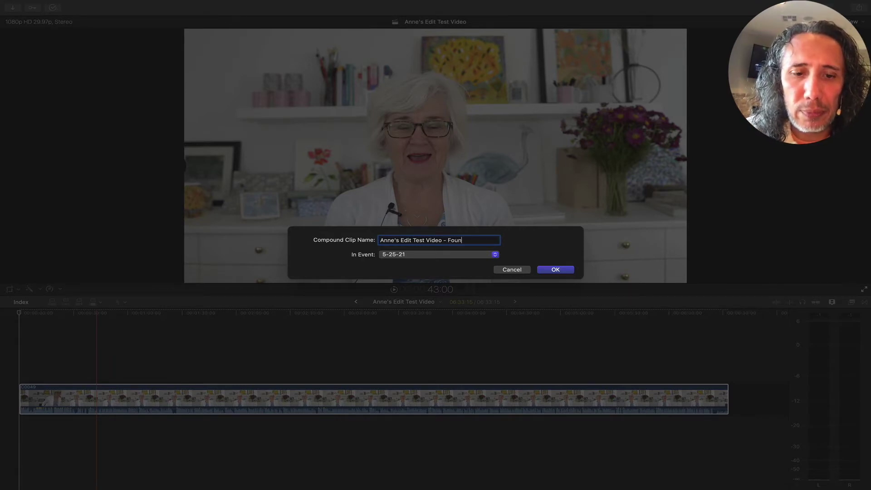
type("dation")
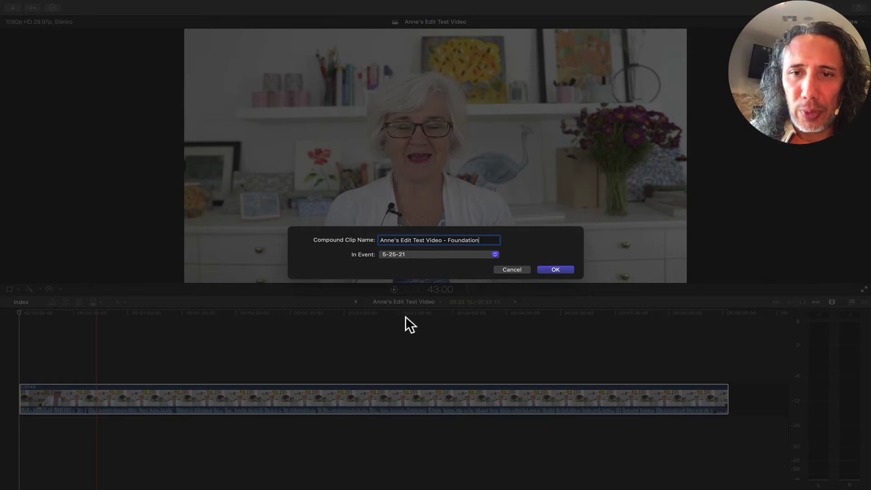
left_click(555, 270)
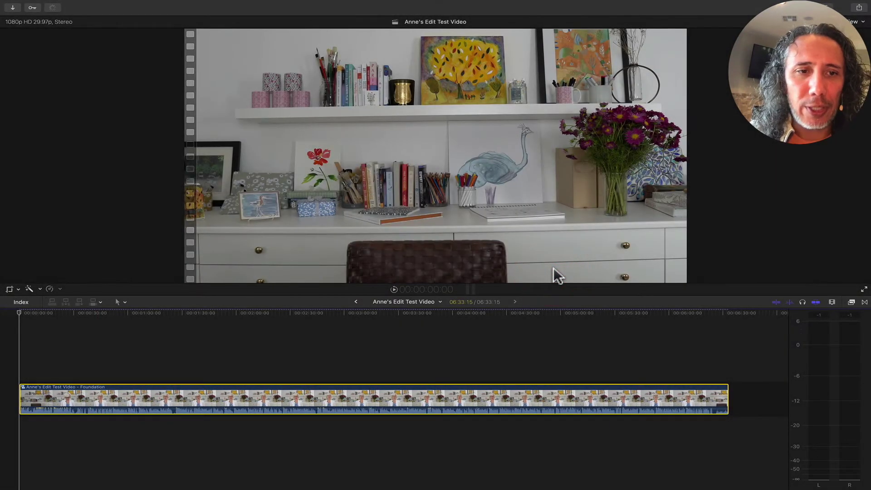
Step: Nest the Foundation clip in a new compound clip, replacing "Clip" in the default name with "- Audio Sweeten"
key("space")
key("space")
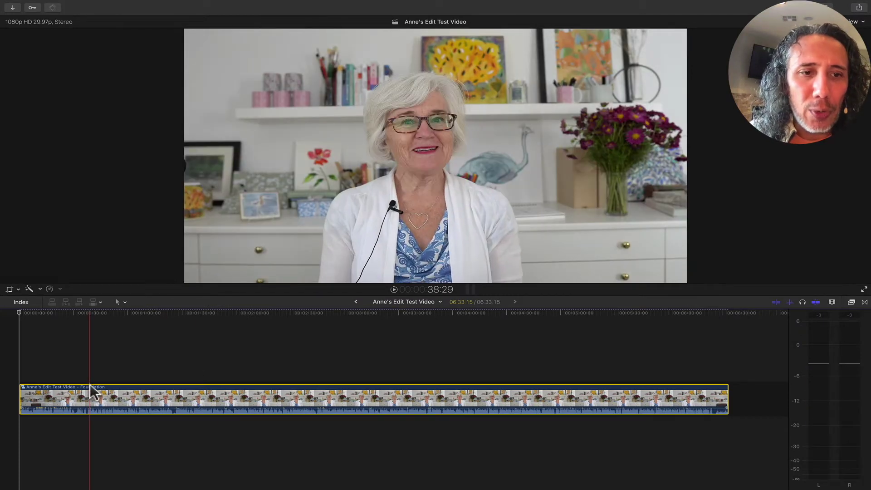
right_click(90, 385)
left_click(112, 333)
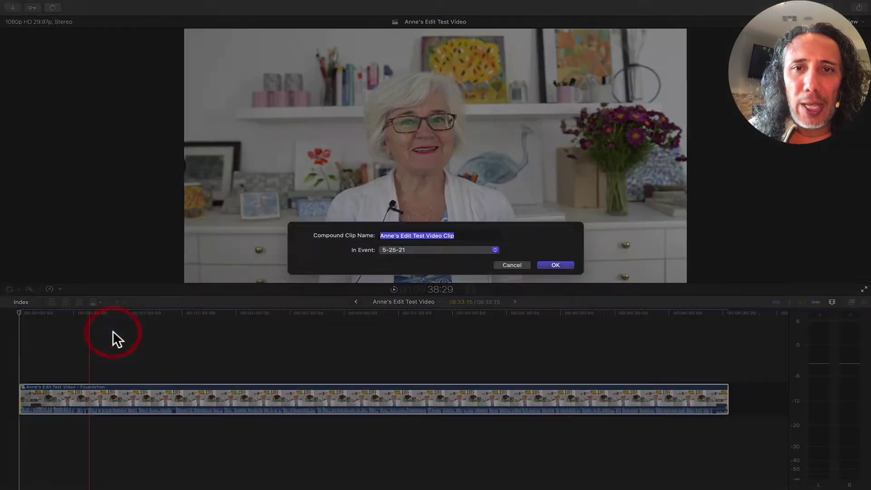
key("Right")
key("BackSpace")
key("BackSpace")
key("BackSpace")
key("BackSpace")
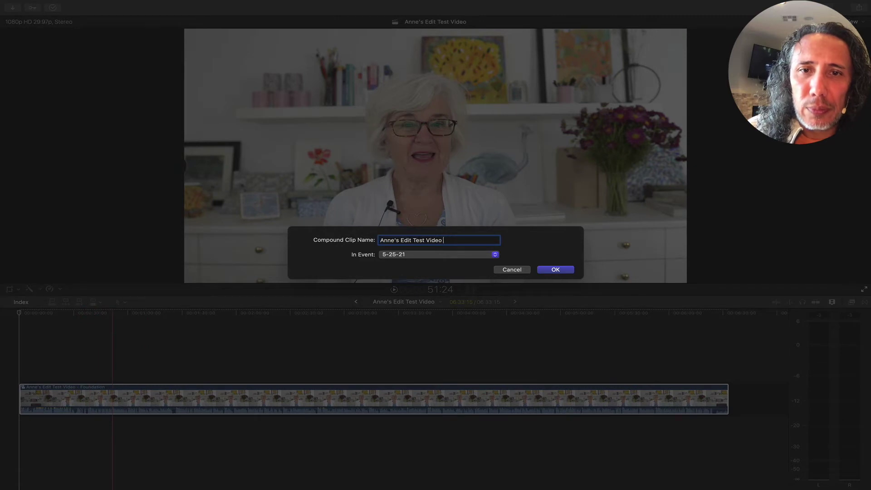
type("- Audio")
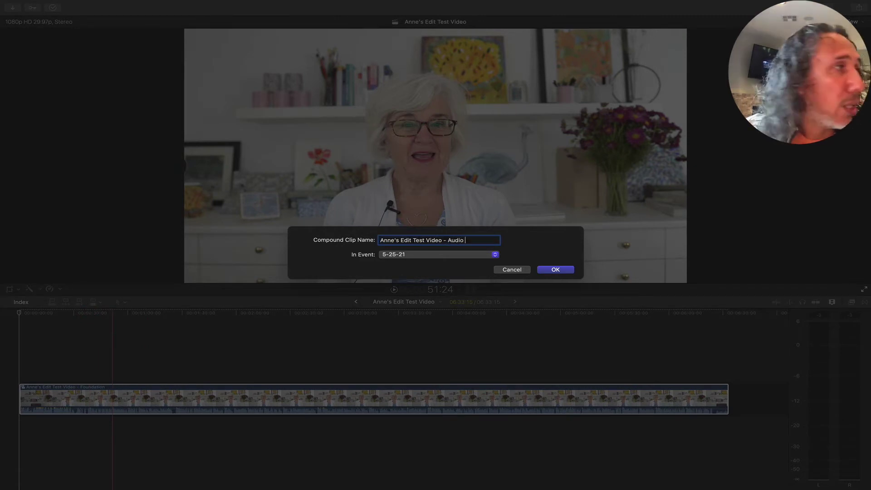
type(" Sweeten")
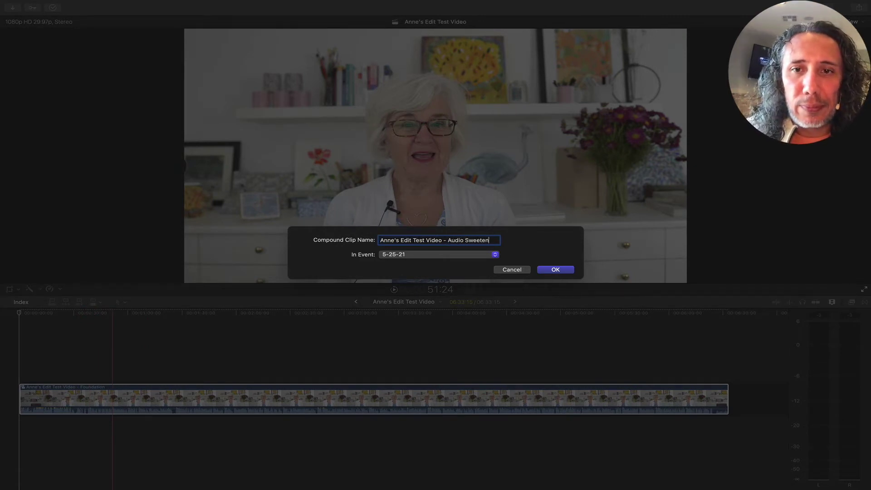
key("Return")
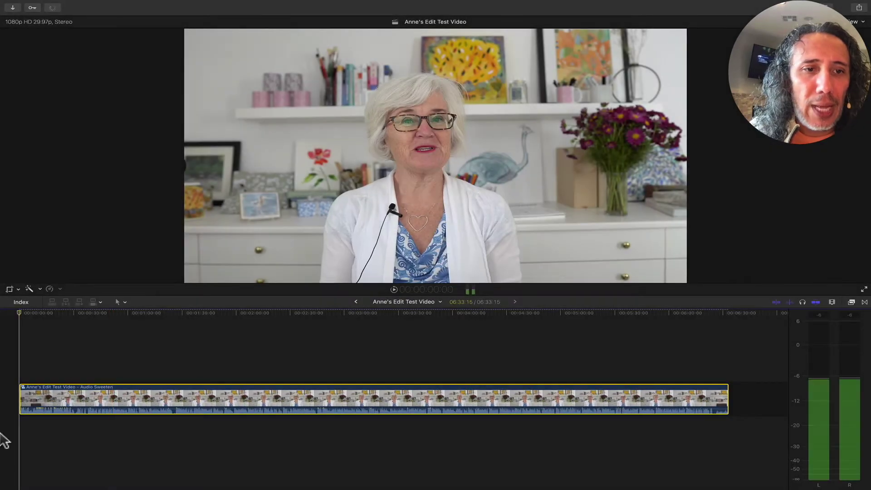
Step: Nest the Audio Sweeten clip in a new compound clip, replacing "Clip" in the default name with "- Breath and Filler Removal"
right_click(101, 394)
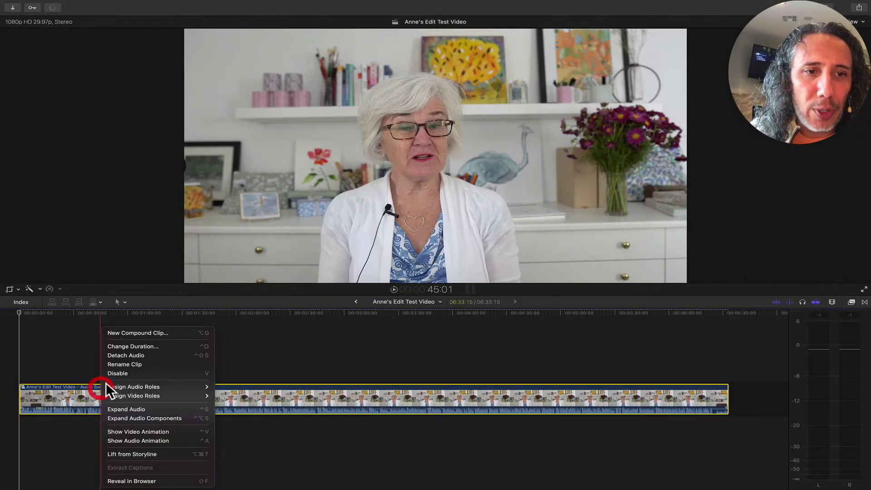
left_click(153, 331)
key("Right")
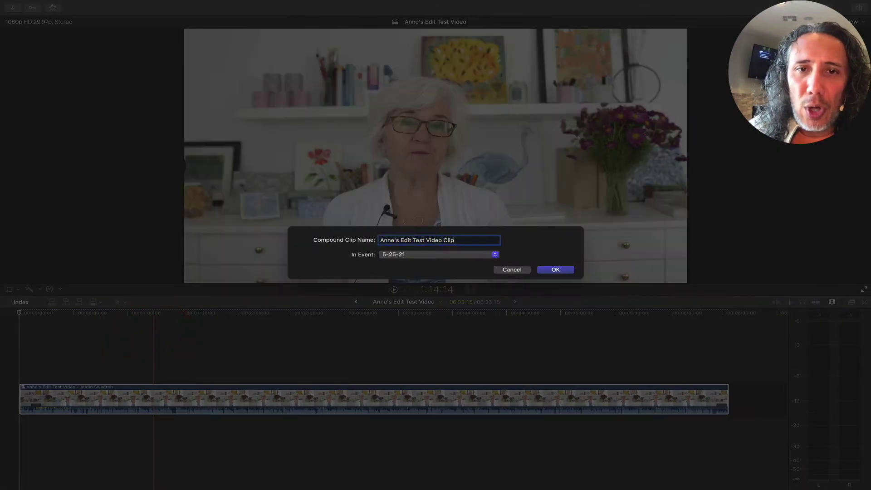
key("BackSpace")
key("BackSpace")
key("BackSpace")
key("BackSpace")
type("- Breath Remova")
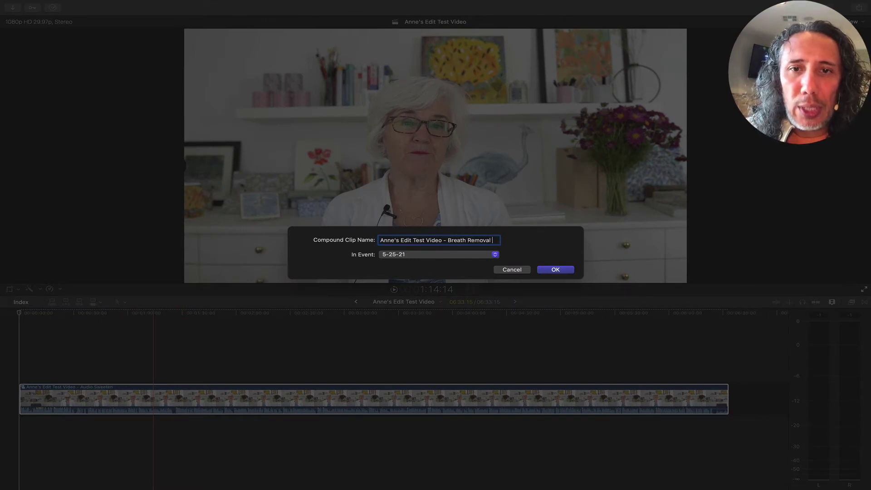
type("l")
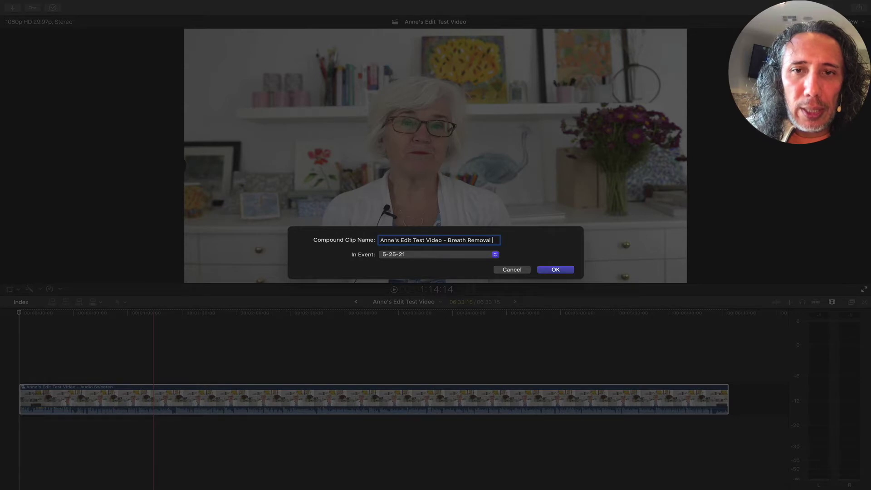
key("BackSpace")
key("BackSpace")
key("BackSpace")
key("BackSpace")
key("BackSpace")
key("BackSpace")
key("BackSpace")
key("BackSpace")
type("and ")
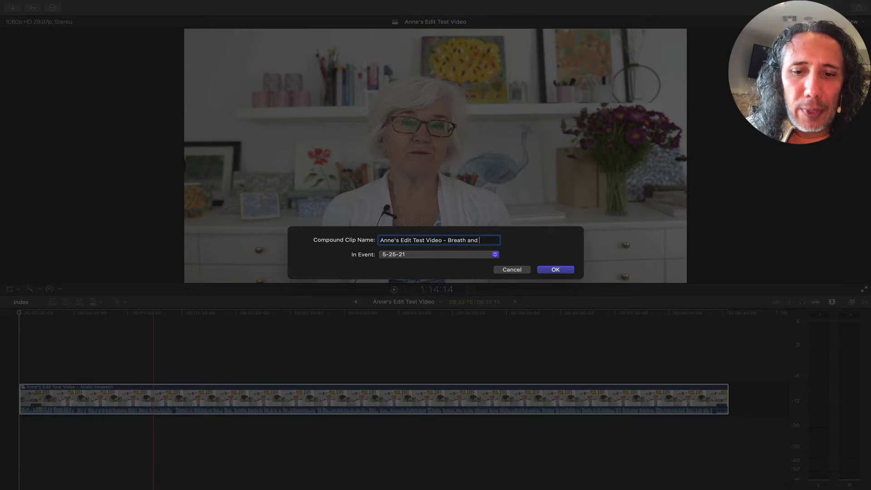
type("Filler Remo")
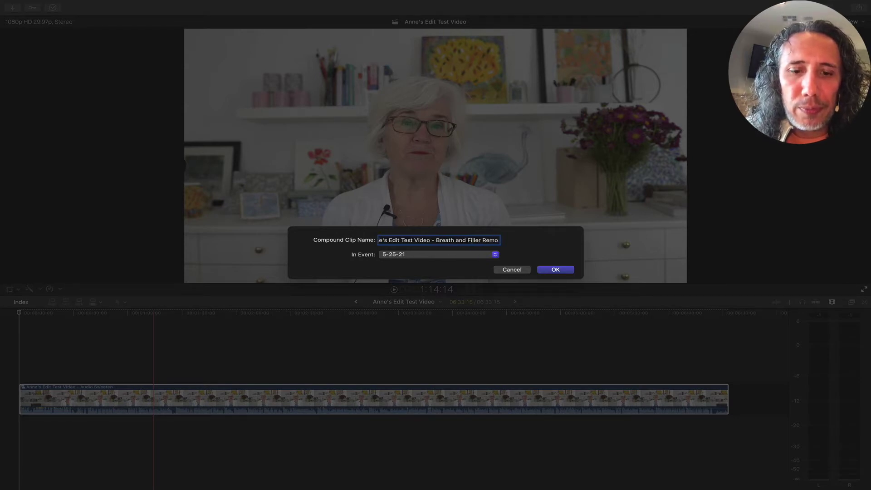
type("val")
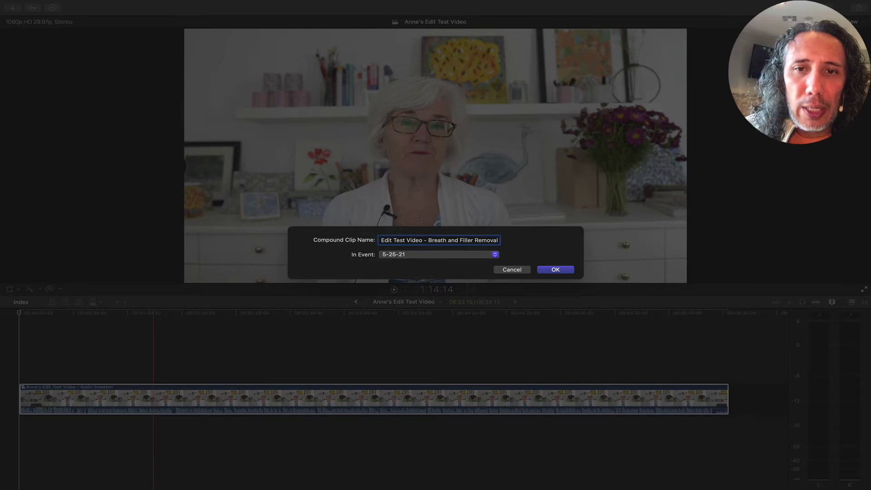
key("Return")
Step: Nest the Breath and Filler Removal clip in a new compound clip, replacing "Clip" in the default name with "- Color Correction"
right_click(100, 388)
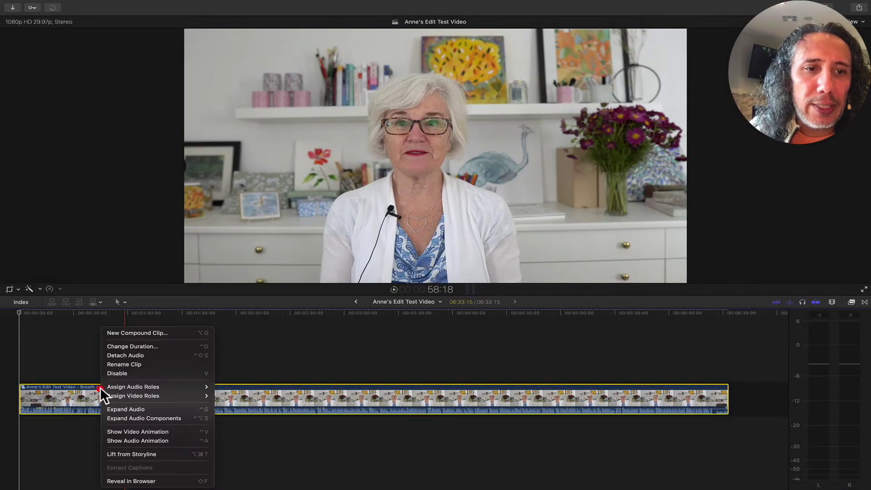
left_click(125, 333)
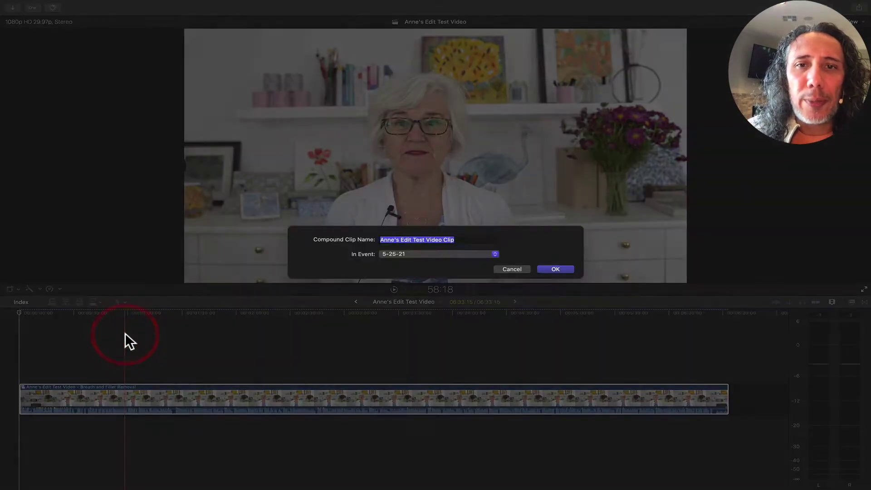
key("Right")
key("BackSpace")
key("BackSpace")
key("BackSpace")
key("BackSpace")
type("-")
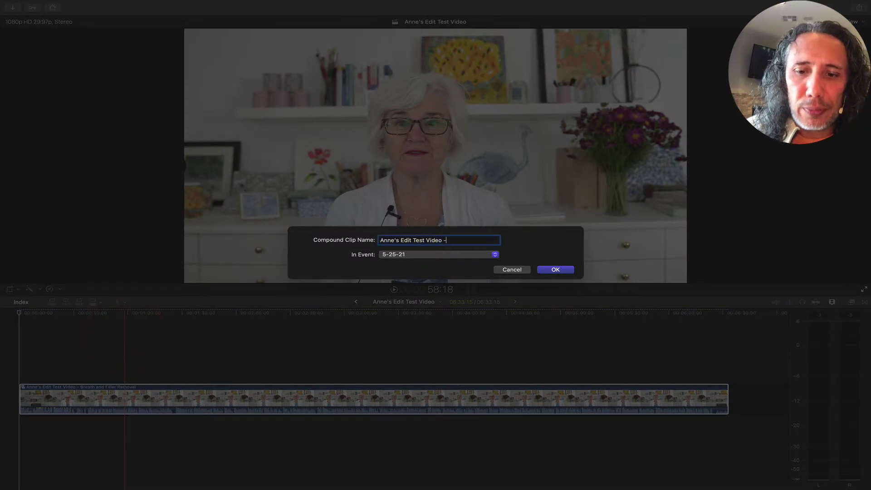
type(" Color Corre")
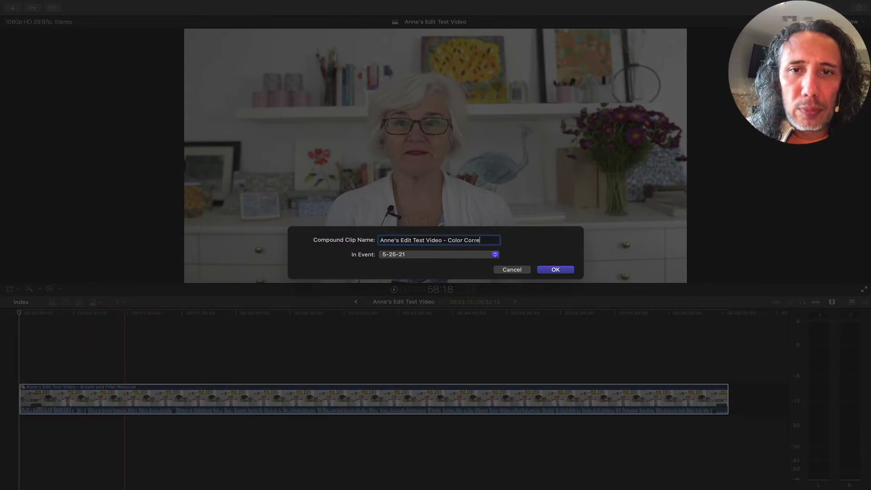
type("ction")
key("Return")
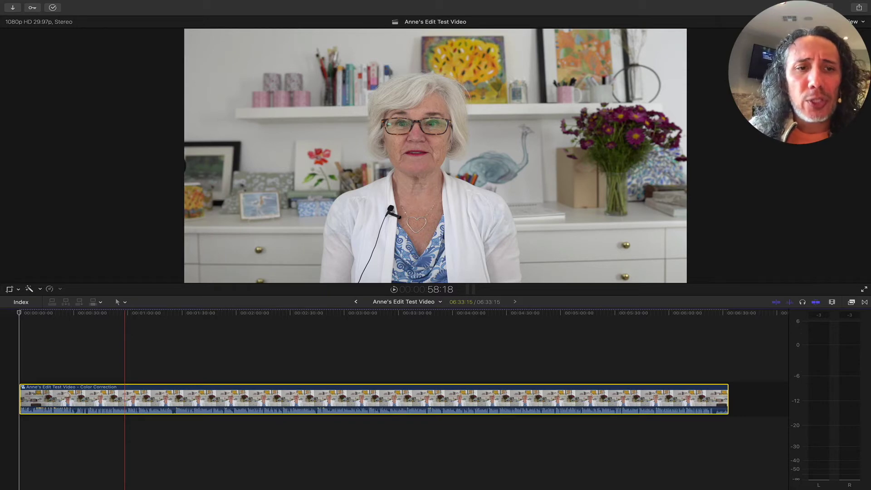
Step: Open the nested compound clips from Color Correction through Breath and Filler Removal down to the Audio Sweeten level
double_click(86, 397)
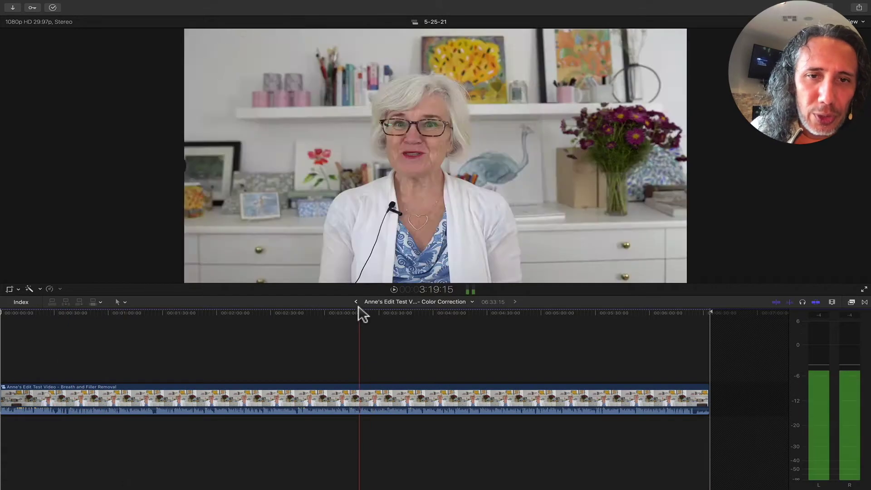
left_click(356, 302)
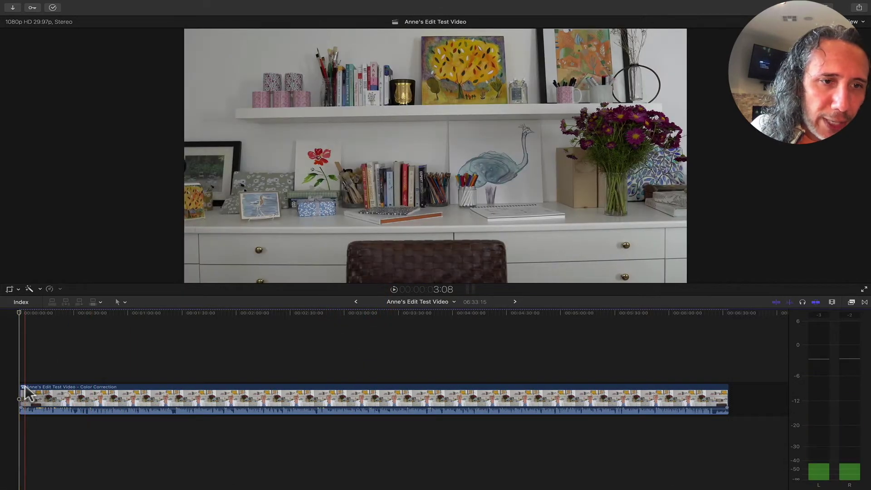
double_click(102, 391)
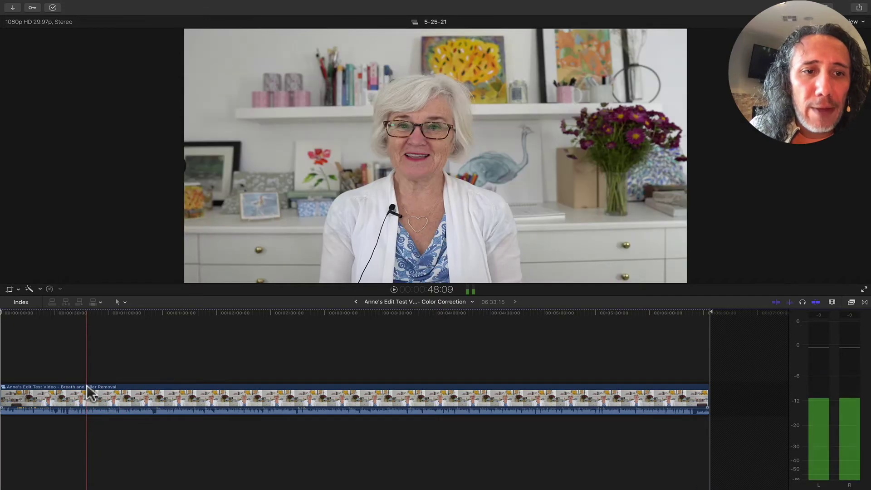
double_click(87, 386)
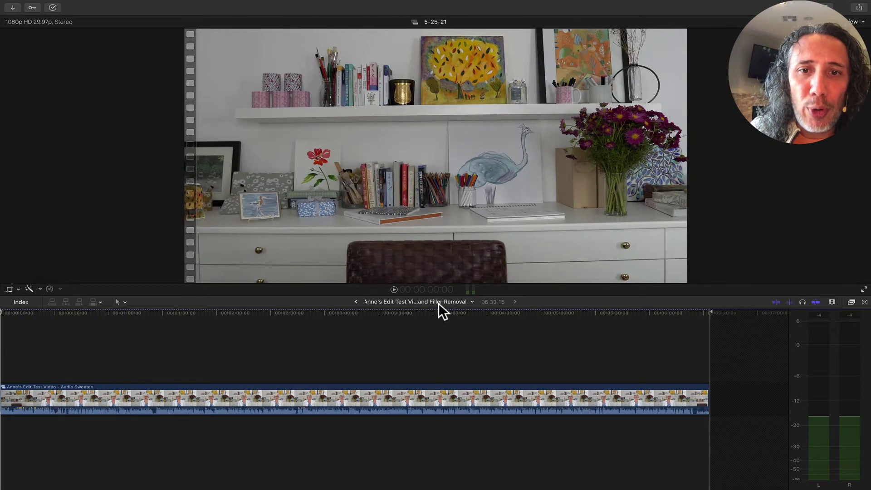
double_click(84, 390)
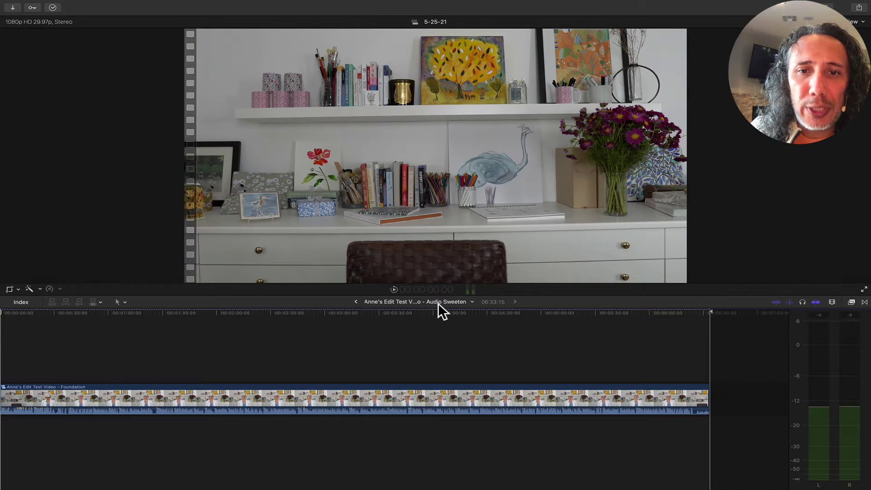
Step: Show the Foundation clip's audio settings in the inspector and place the playhead at 3:21:00
left_click(84, 387)
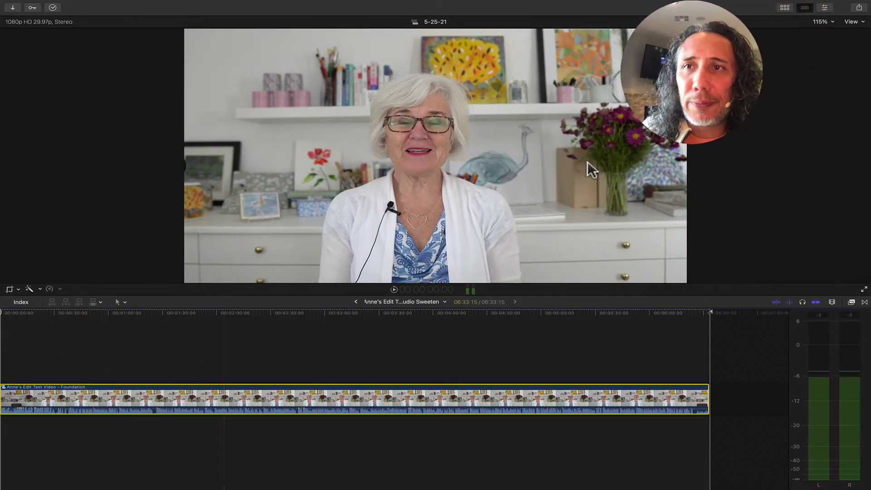
left_click(825, 9)
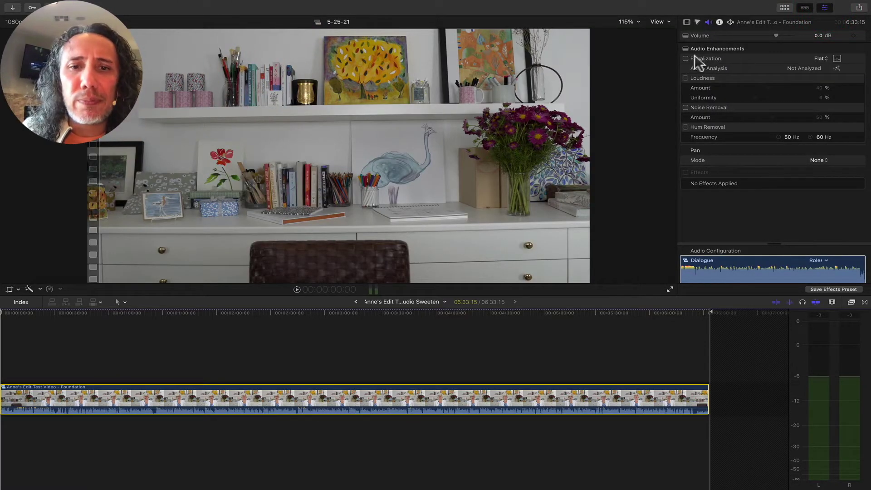
left_click(362, 313)
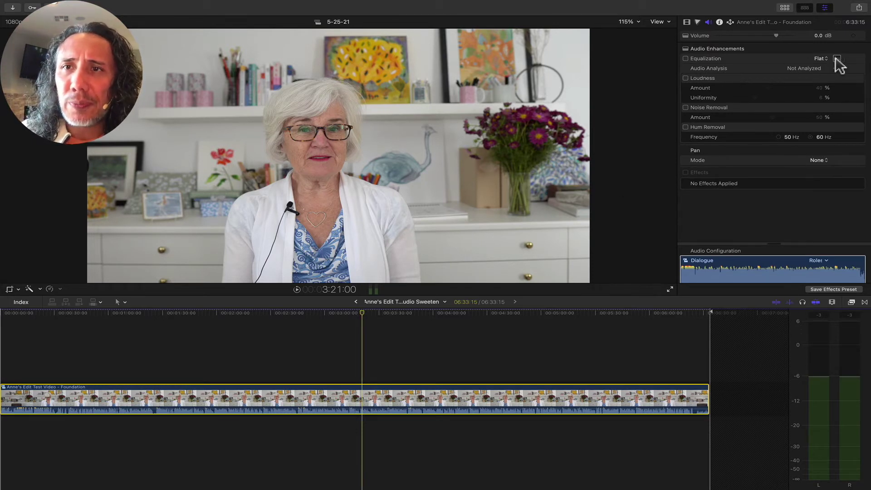
Step: Lower the Foundation clip's volume to -12.6 dB and turn on its equalization
left_click_drag(777, 36, 759, 36)
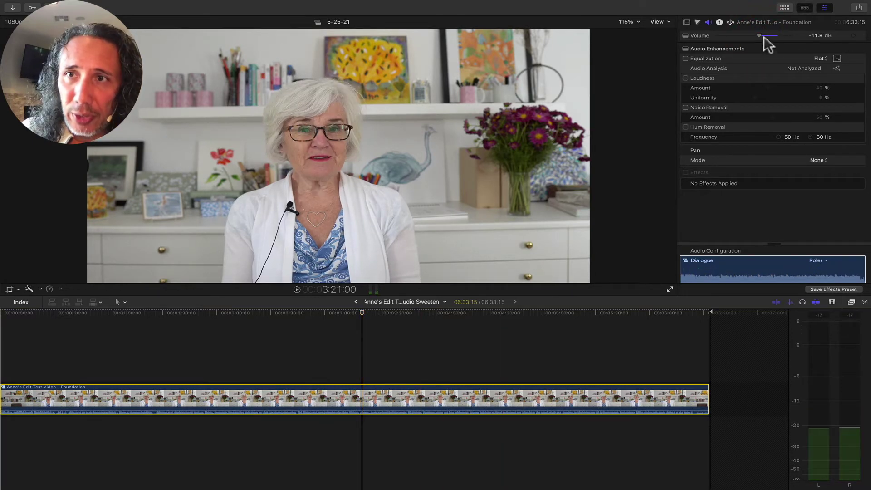
left_click(759, 35)
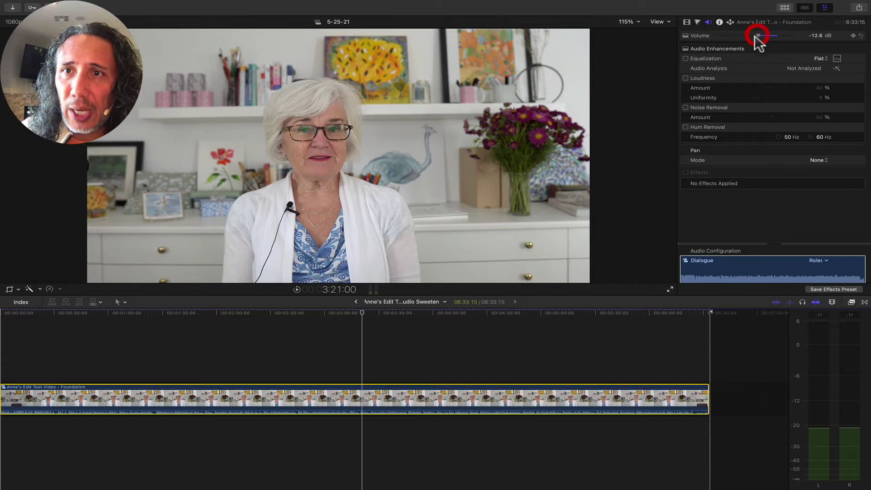
left_click(685, 59)
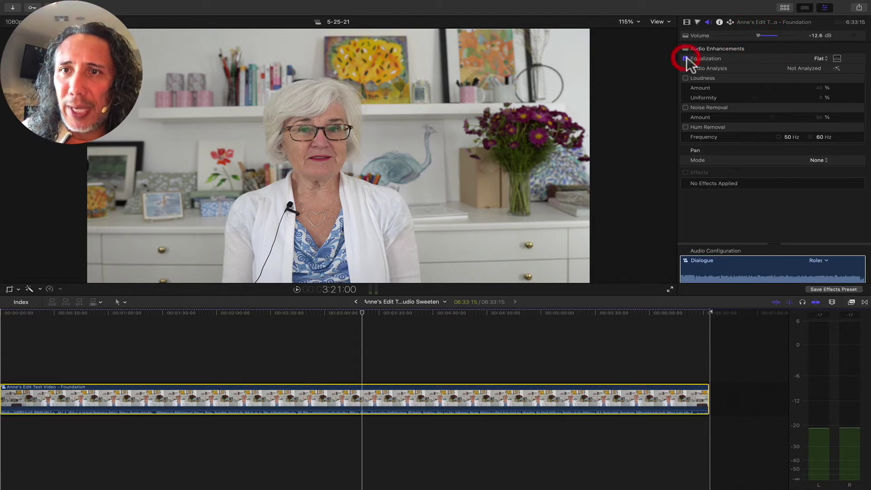
Step: Boost the 64 Hz, 8 kHz and 16 kHz bands and raise 32 Hz to 7.14 dB in the graphic equalizer, and enable 50% noise removal
left_click(837, 59)
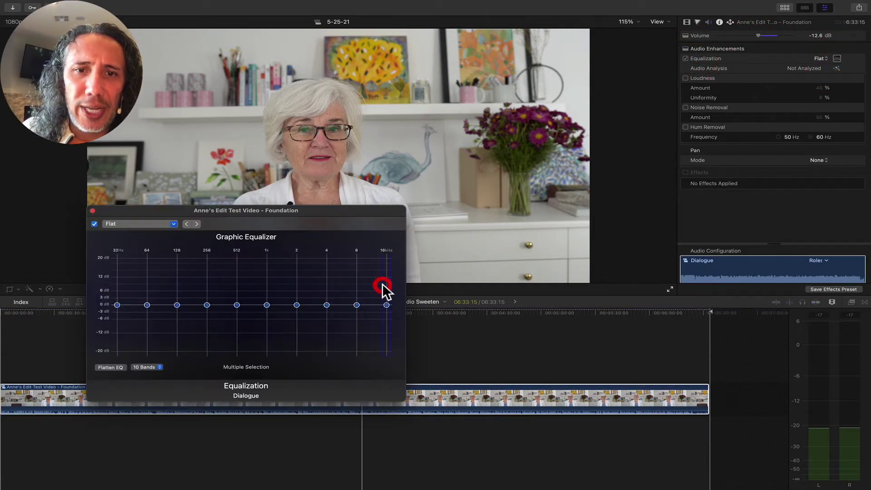
left_click_drag(382, 286, 357, 291)
left_click(354, 231)
left_click_drag(145, 302, 116, 286)
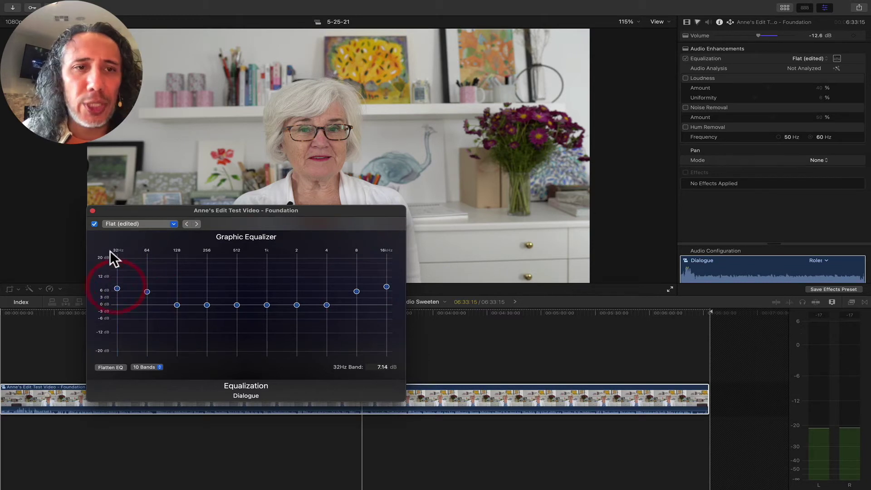
left_click(93, 211)
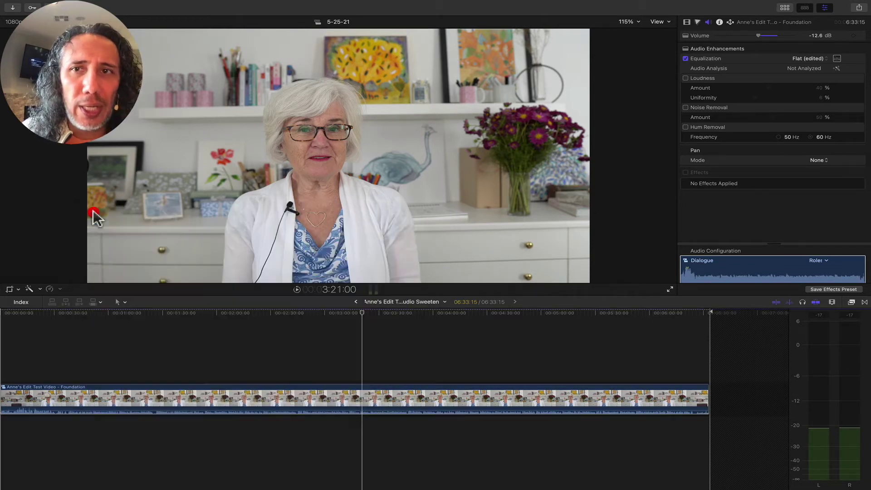
left_click(686, 108)
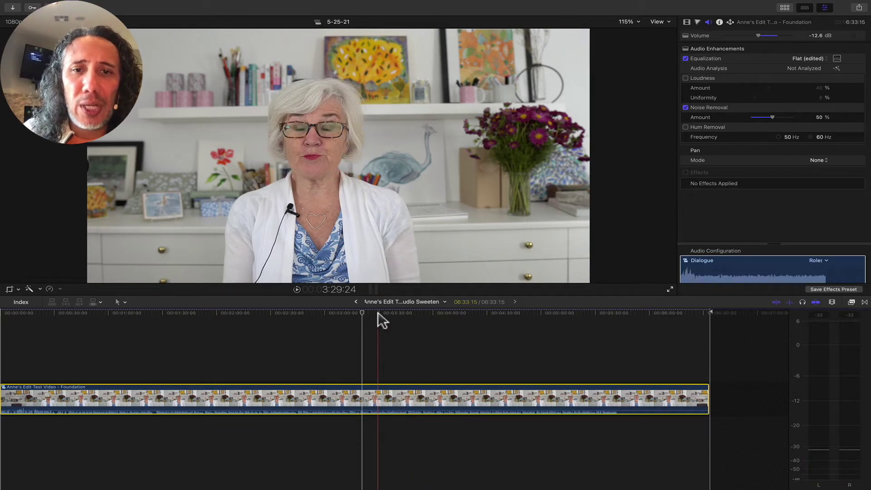
Step: Go back to the Breath and Filler Removal level and silence the Audio Sweeten clip's audio from about 2:15 to 2:18:26
left_click(355, 301)
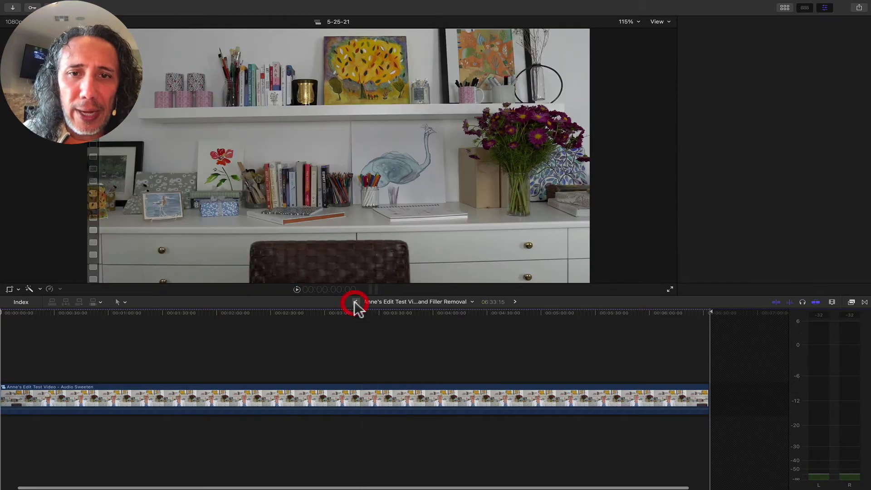
left_click(366, 313)
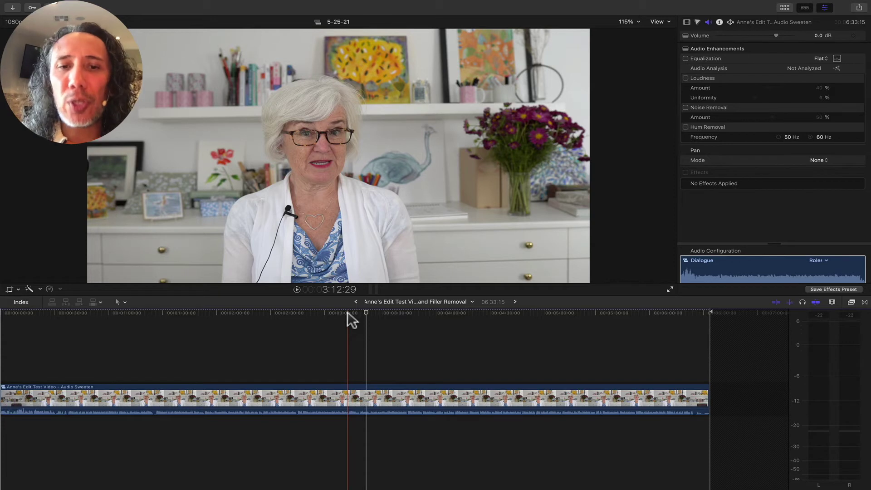
left_click(241, 315)
key("super+b")
left_click(250, 313)
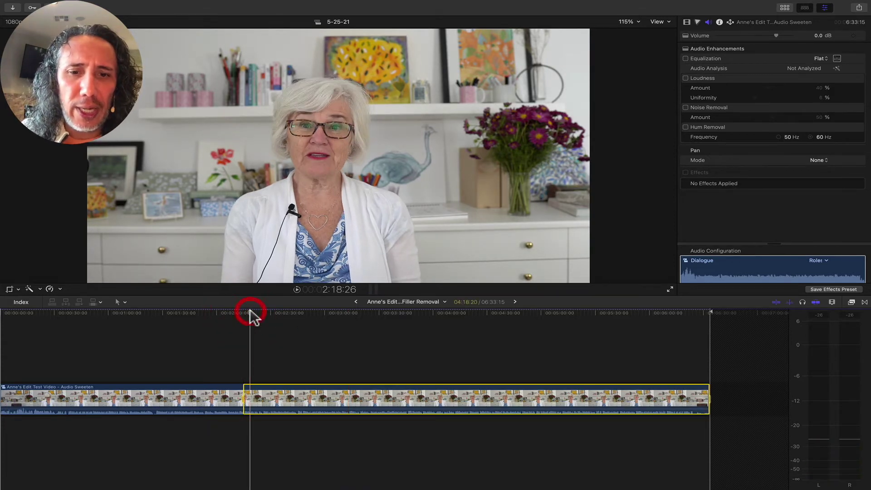
key("super+b")
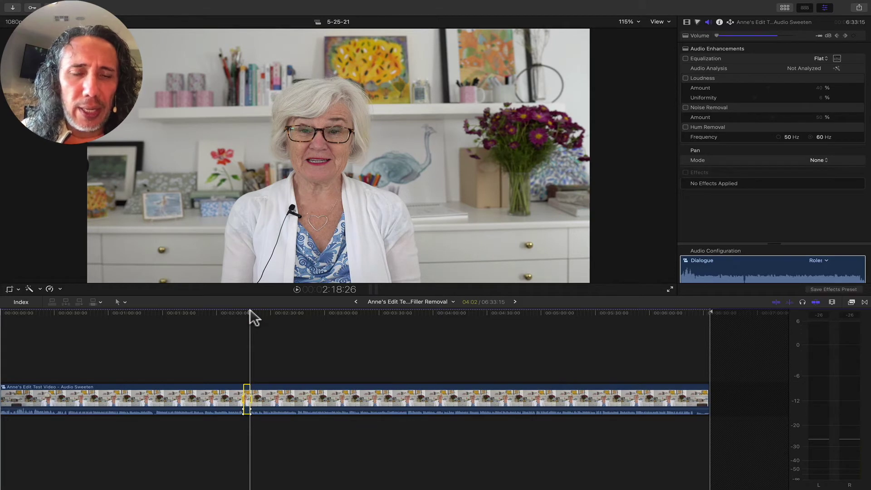
Step: Silence the Audio Sweeten clip's audio from 2:35:29 to 2:41:08 and from 2:58:03 to 3:02:19
left_click_drag(250, 310, 280, 312)
key("c")
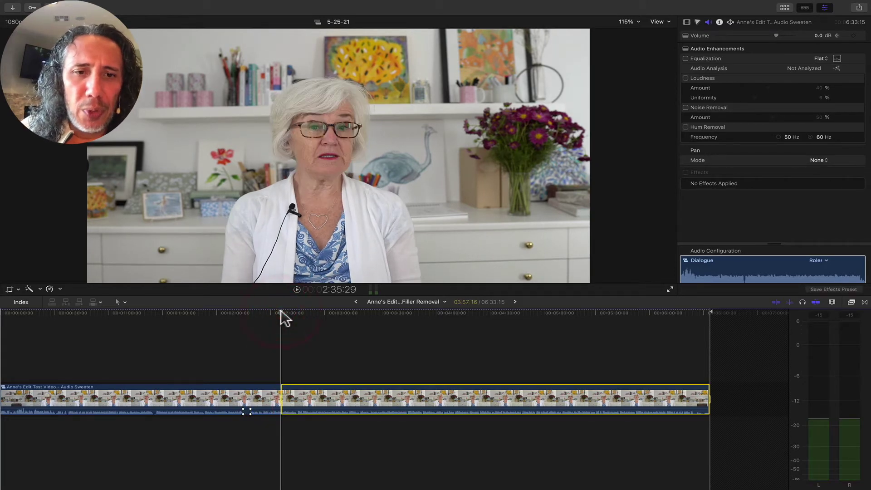
left_click(291, 314)
key("o")
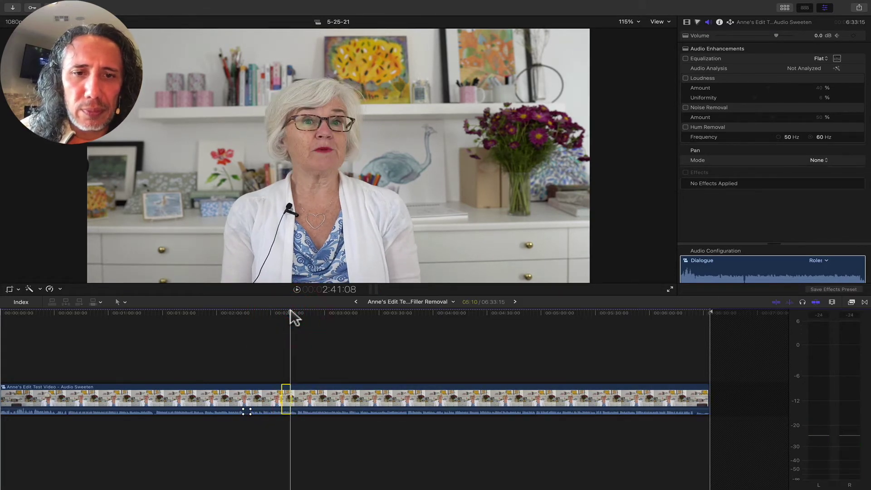
left_click(320, 313)
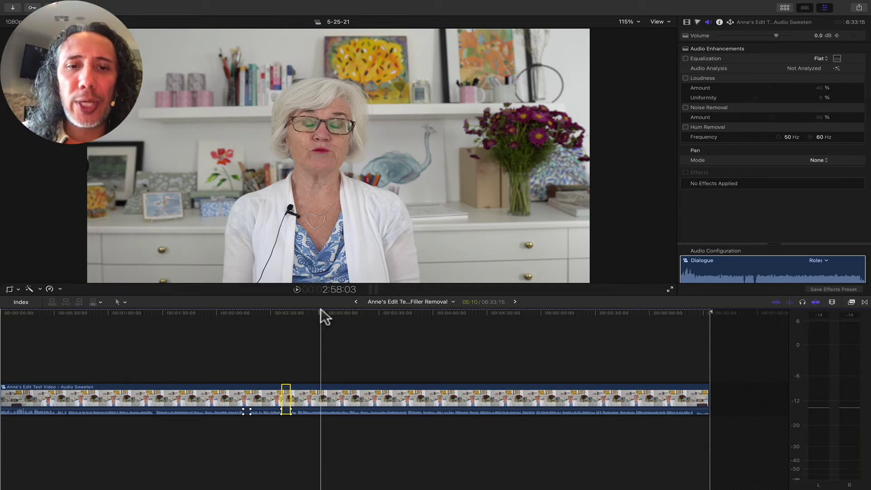
key("i")
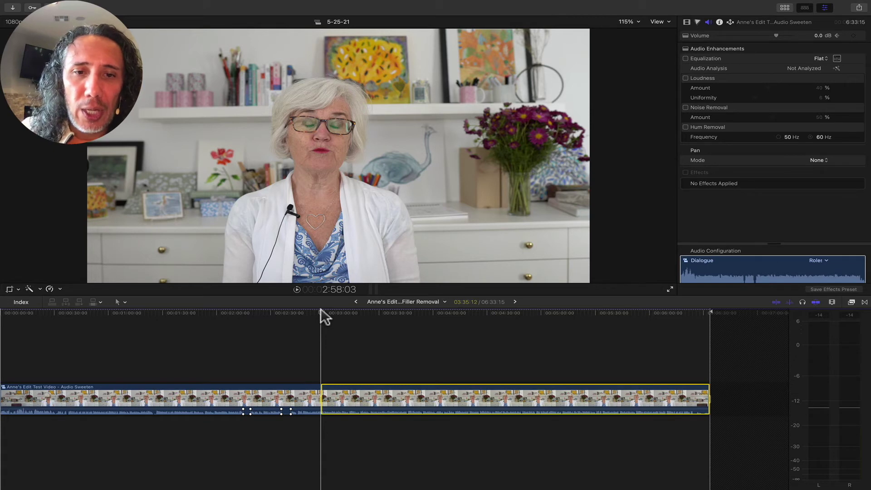
left_click(329, 309)
key("o")
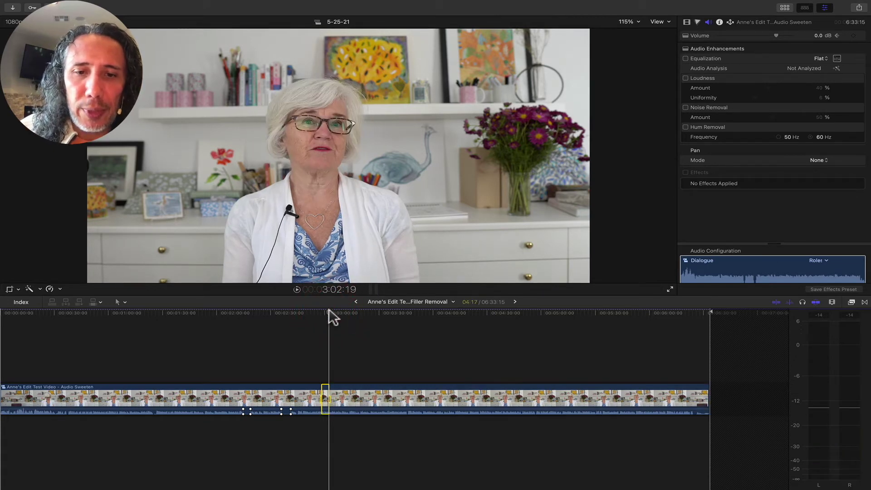
Step: Silence the Audio Sweeten clip's audio from 3:42:04 to 3:47:13 and from 4:08:09 to 4:13:18
left_click(400, 315)
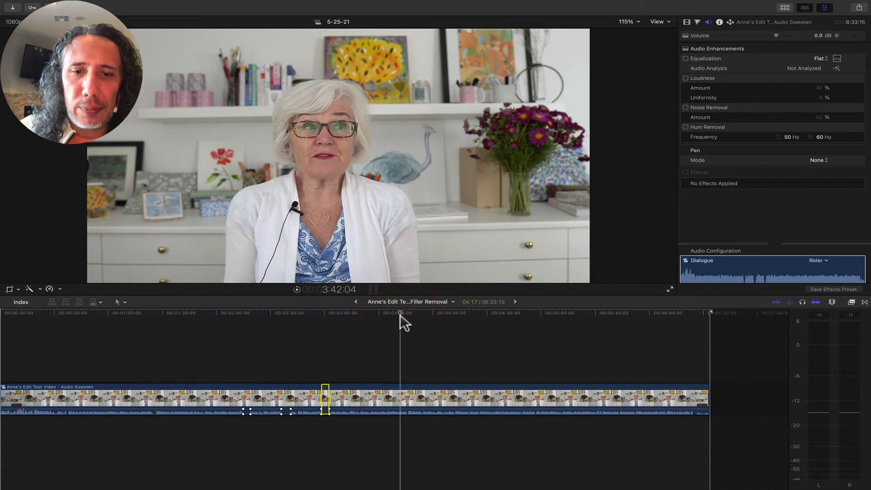
key("i")
left_click(408, 315)
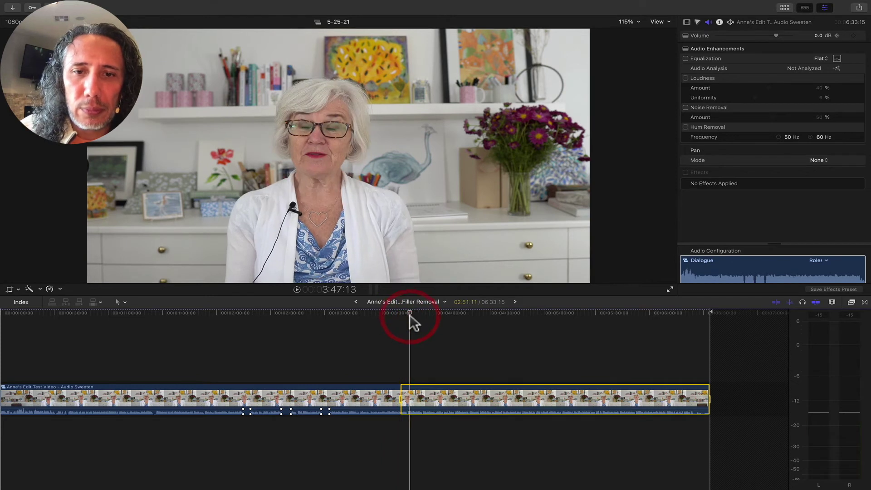
key("o")
left_click(447, 314)
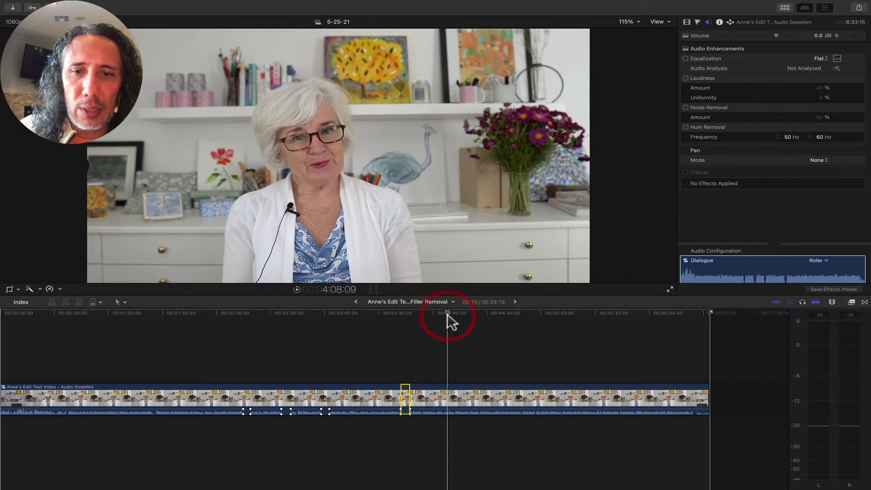
key("i")
left_click(457, 314)
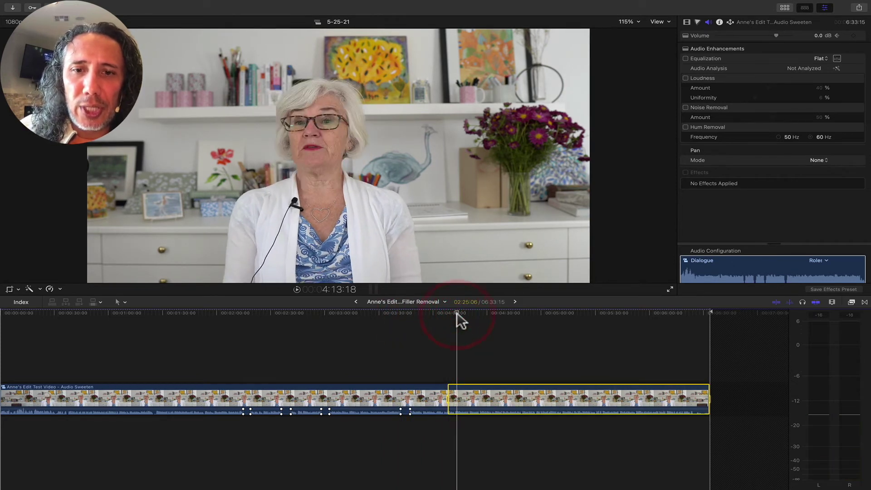
key("o")
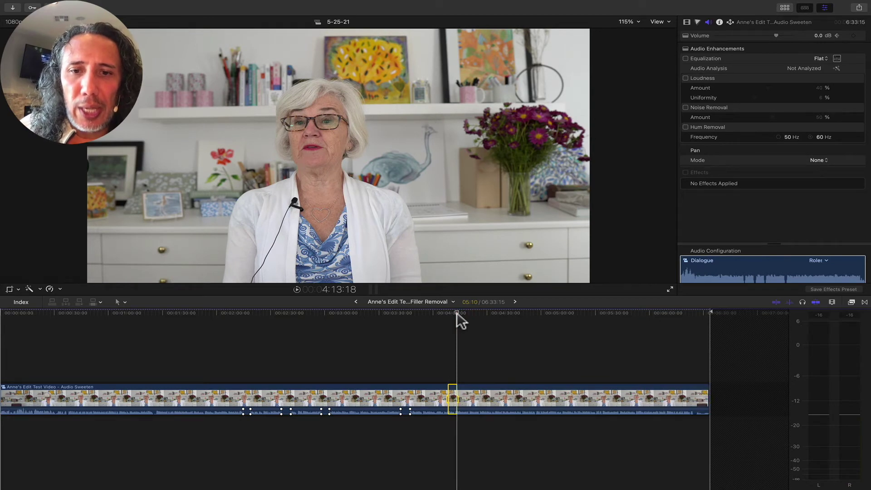
Step: Silence the Audio Sweeten clip's audio from 4:32:21 to 4:36:15 and from about 1:07 to 1:13:29
left_click(491, 314)
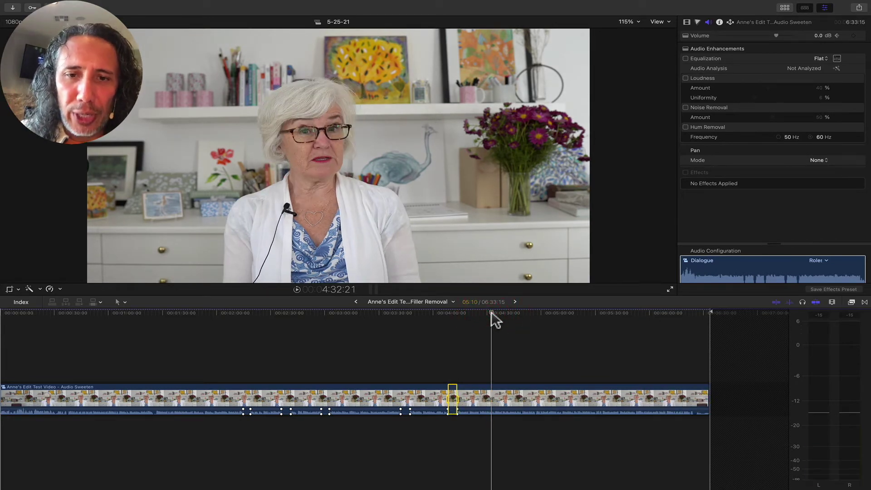
key("i")
left_click(498, 313)
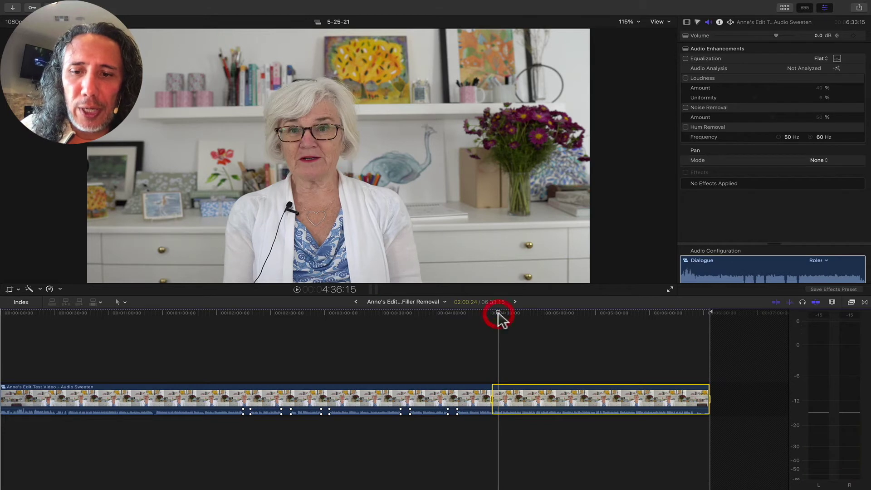
key("o")
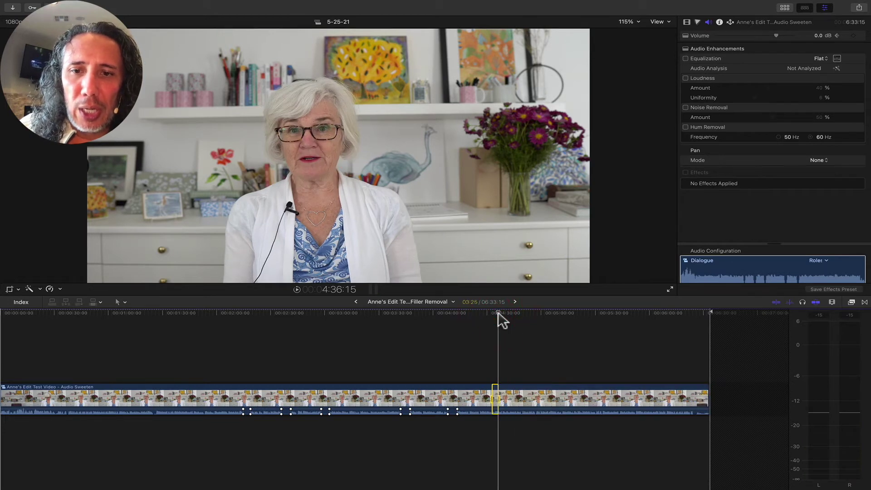
left_click(492, 312)
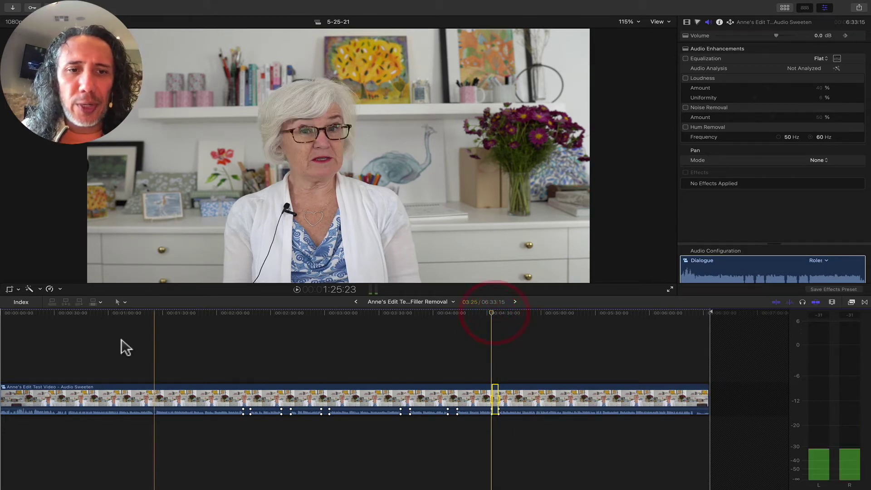
key("i")
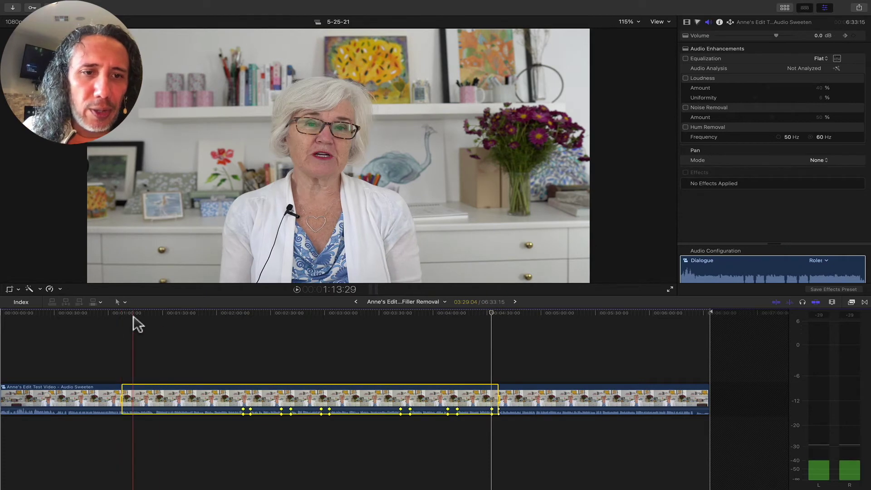
key("o")
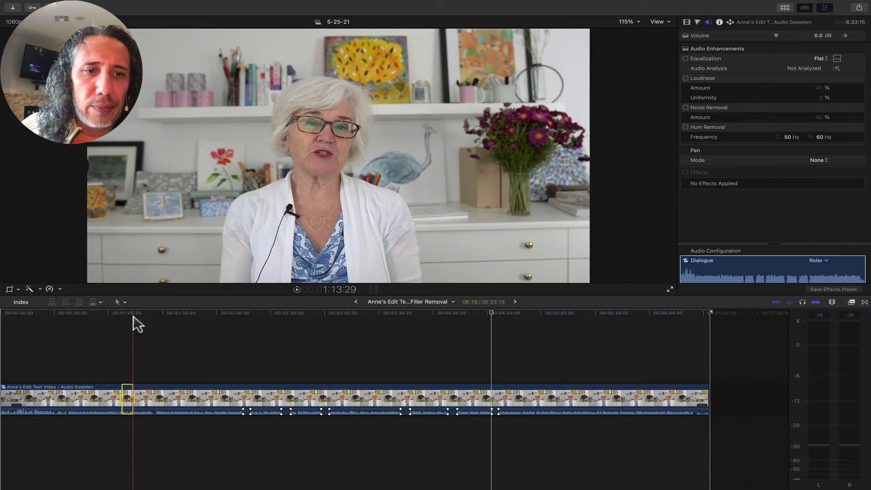
key("ctrl+alt+minus")
Step: Go up to the Color Correction level and show the Breath and Filler Removal clip's color controls with the playhead at 3:18:00
left_click(356, 302)
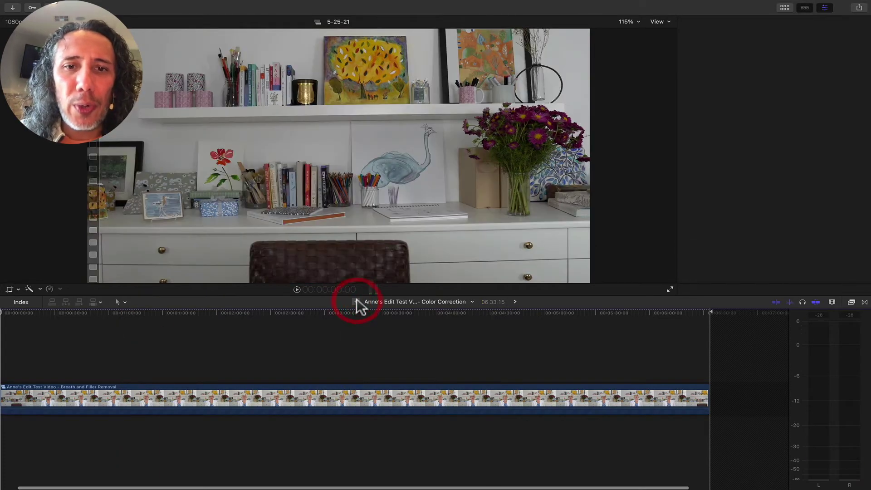
left_click(357, 315)
left_click(354, 396)
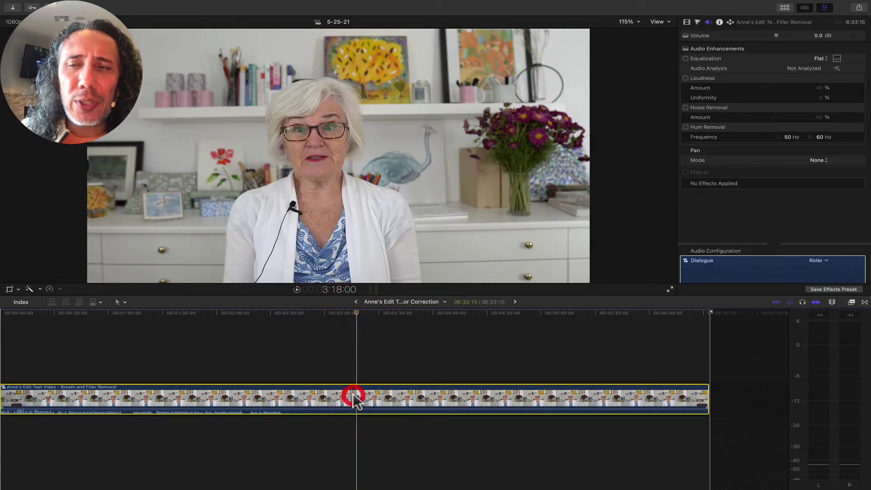
left_click(697, 22)
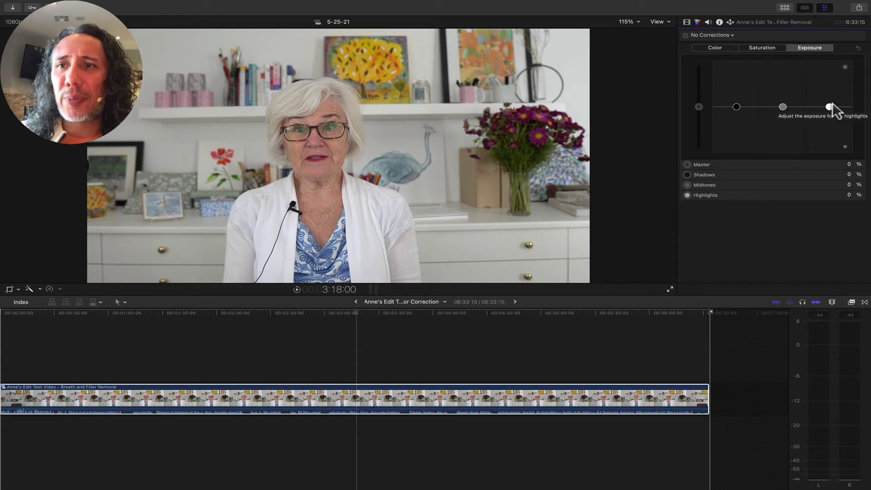
Step: On the Color Board, raise exposure highlights to 37% and midtones to 11%, and set master saturation to 47%
left_click_drag(832, 104, 832, 88)
mouse_move(783, 106)
left_mouse_down()
mouse_move(785, 94)
mouse_move(784, 134)
mouse_move(782, 101)
left_mouse_up()
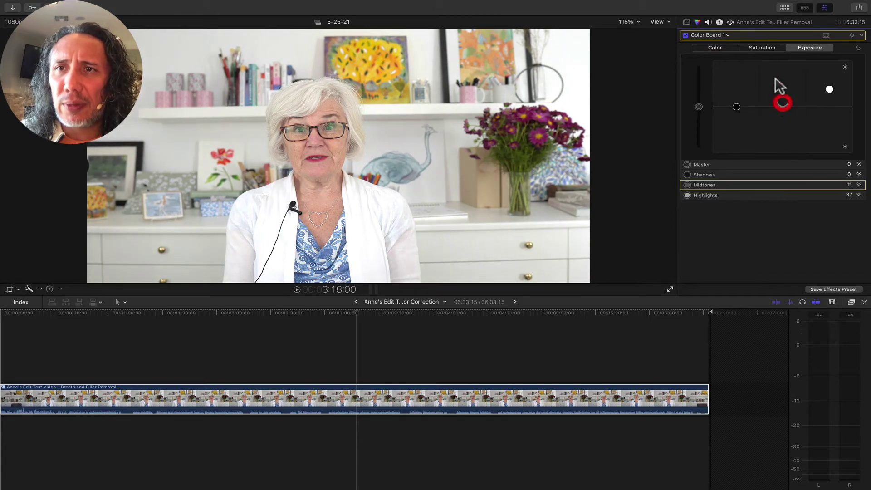
left_click(763, 49)
left_click_drag(699, 107, 701, 85)
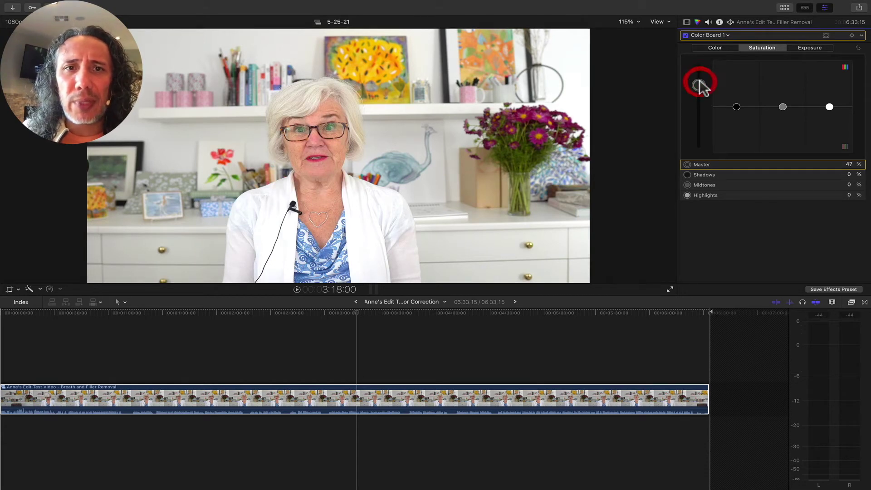
left_click(707, 46)
Step: Shift the Breath and Filler Removal clip to position X 54.6 px and scale it to 106% overall
left_click(686, 22)
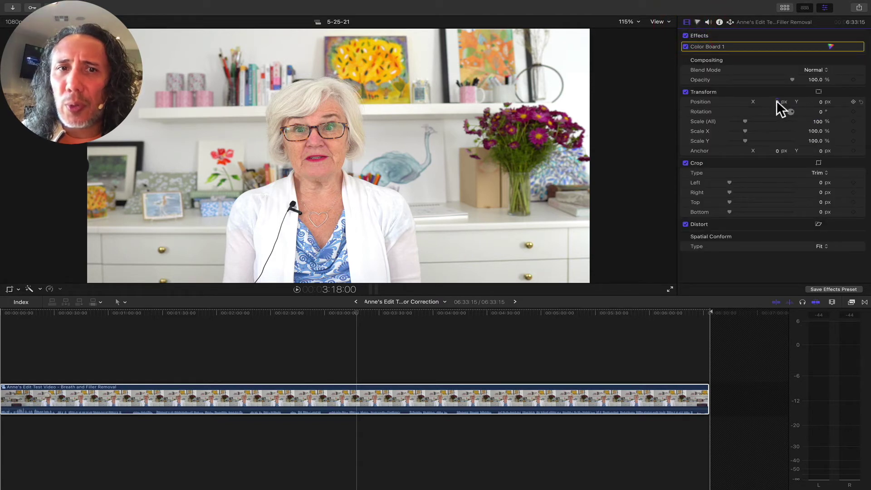
left_click_drag(777, 100, 802, 100)
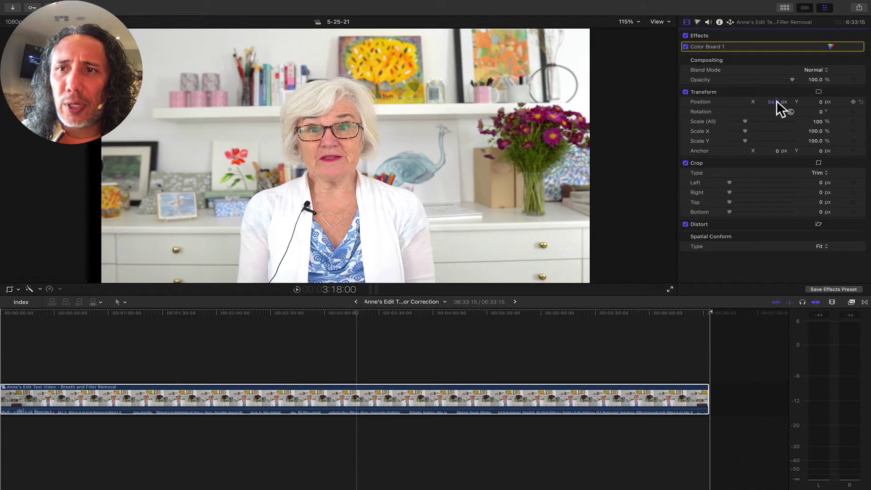
left_click(816, 121)
type("107")
key("Return")
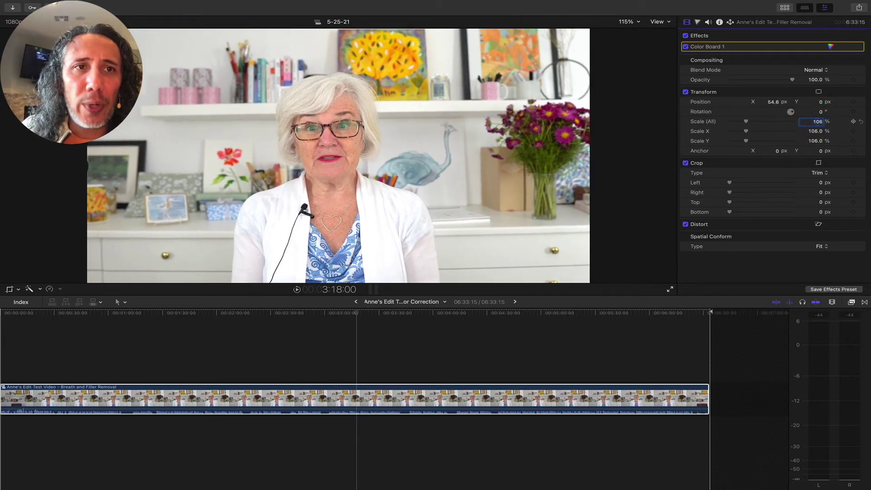
Step: Scale the Breath and Filler Removal clip to 109% overall and rotate it to -1.0°
key("Up")
key("Up")
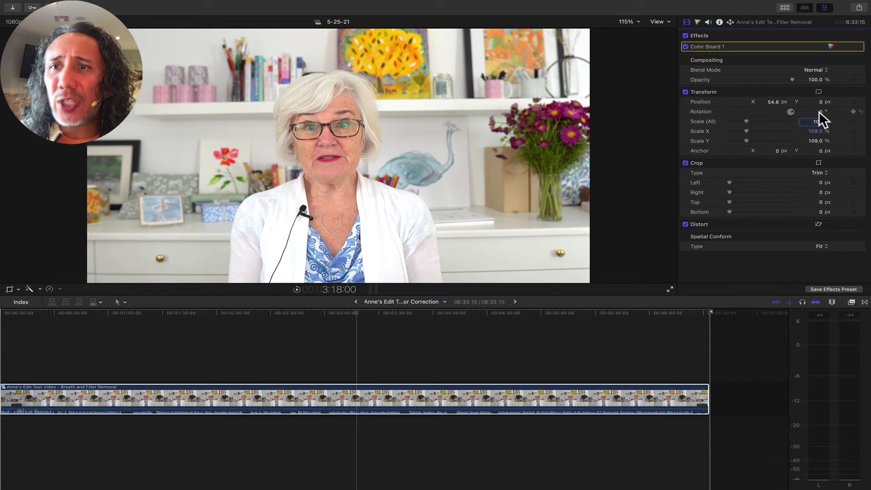
type("1")
key("Return")
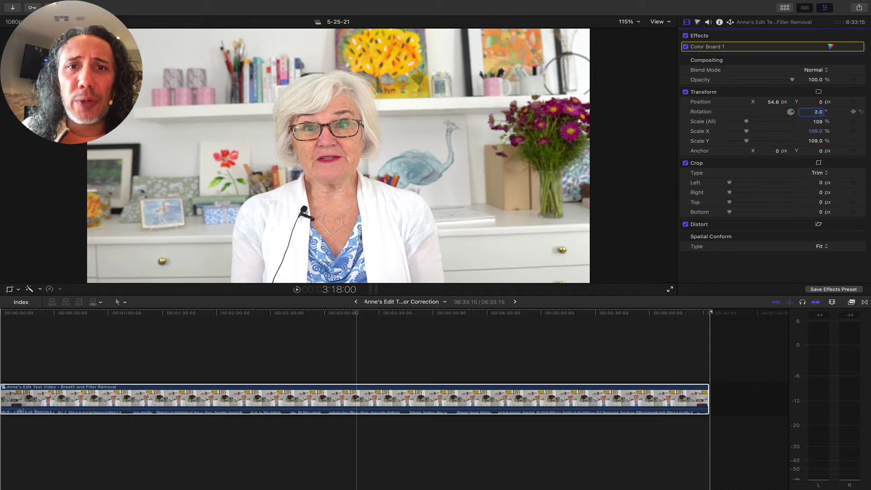
key("Down")
key("Down")
key("Down")
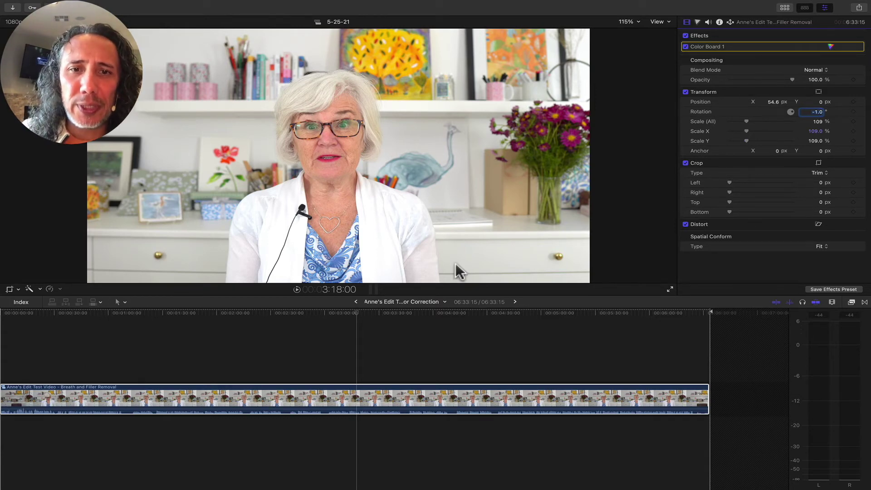
Step: Go up to the top-level project and cut out a section of about 12 seconds from the Color Correction clip, starting at 1:11:29
left_click(357, 303)
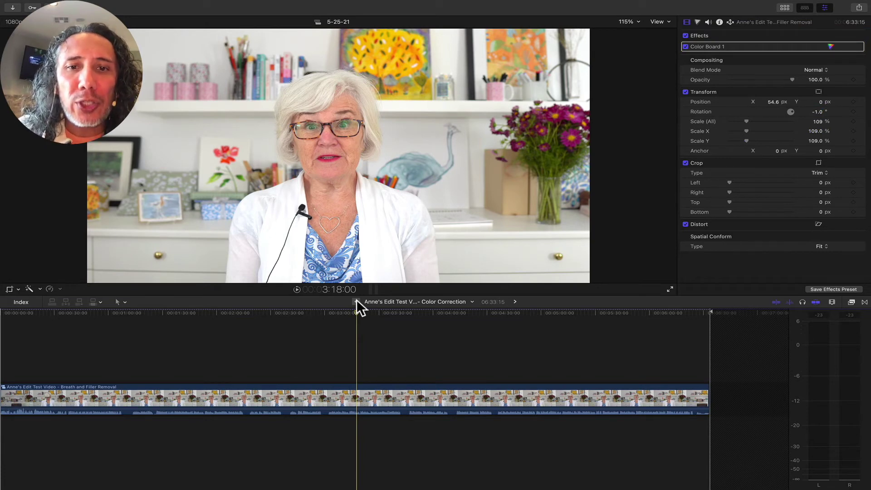
left_click(356, 301)
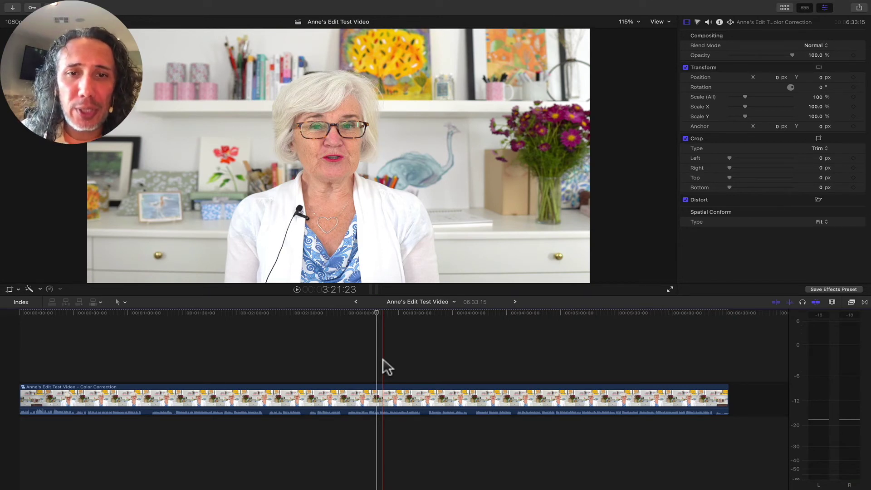
key("b")
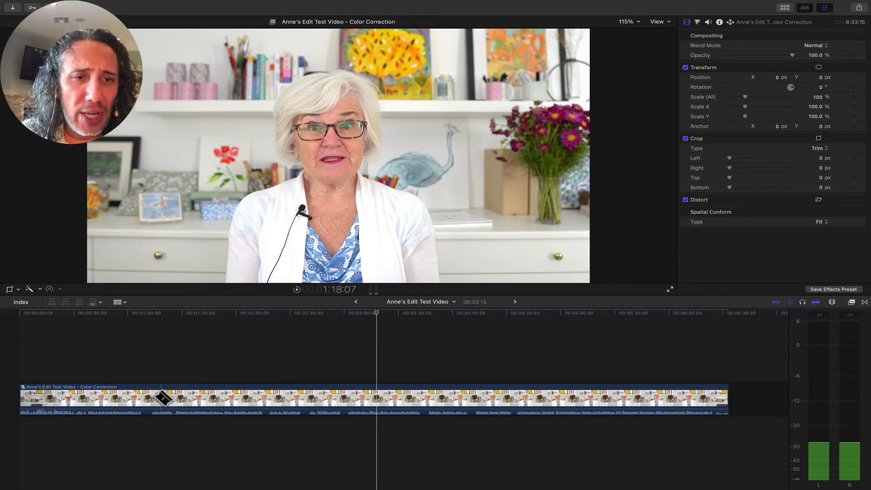
left_click(149, 397)
left_click(172, 398)
key("a")
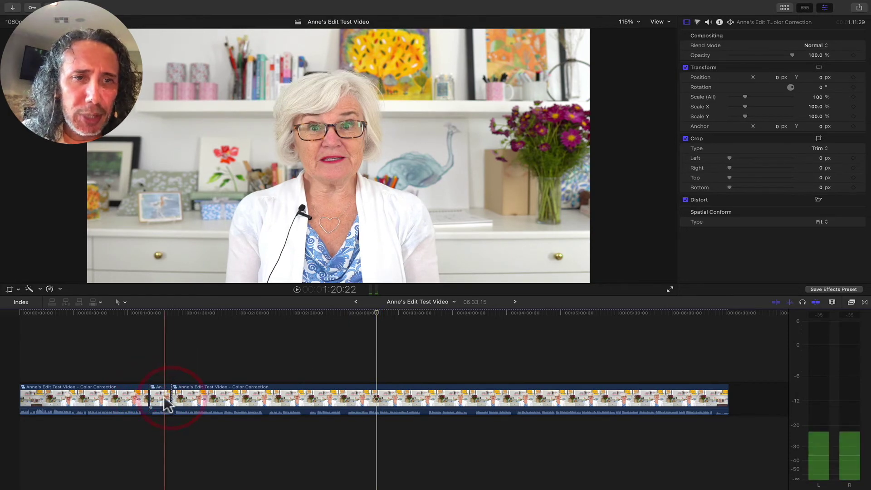
left_click(163, 400)
key("Delete")
Step: Cut out a section of about 37 seconds from the Color Correction footage, starting at 1:49:13, and close the gap
key("b")
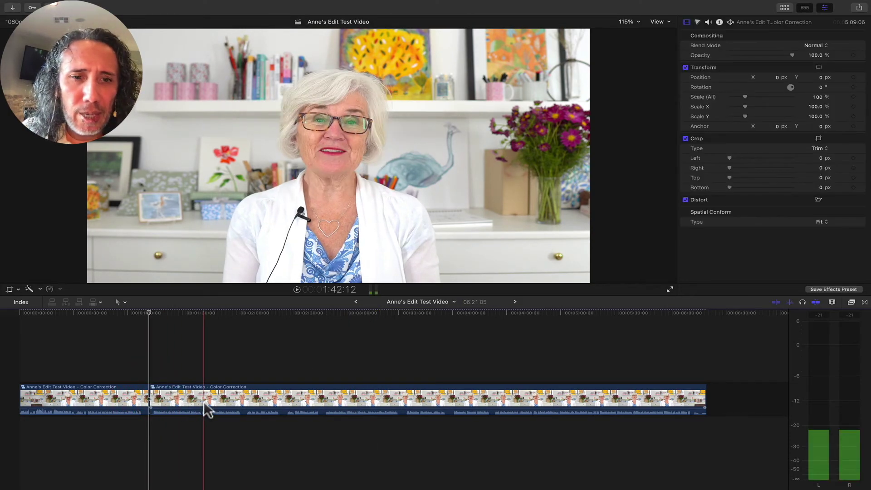
left_click(217, 400)
left_click(284, 399)
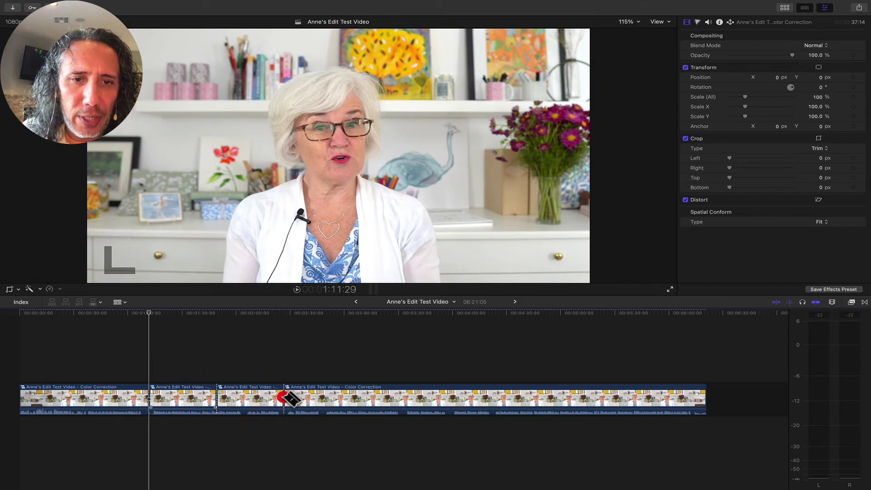
key("a")
left_click(265, 399)
key("Delete")
Step: Remove a short section of about 7 seconds from the last Color Correction clip, starting at 3:13:29
key("b")
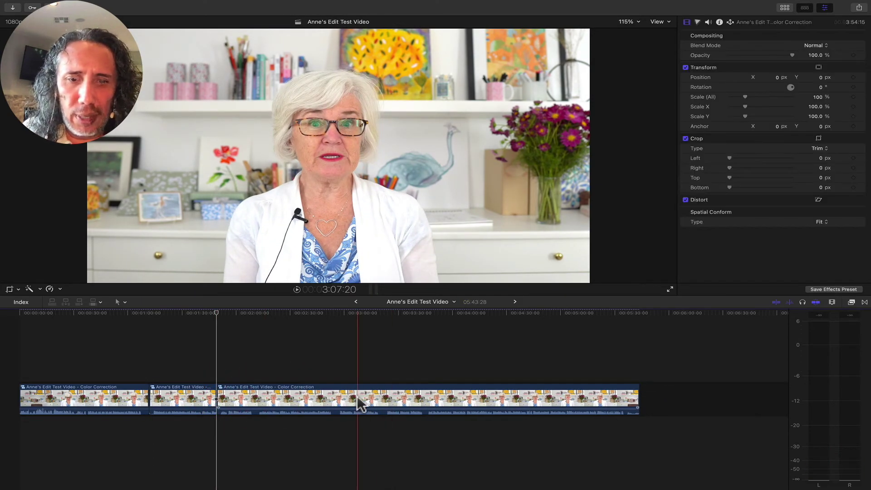
left_click(368, 398)
left_click(382, 397)
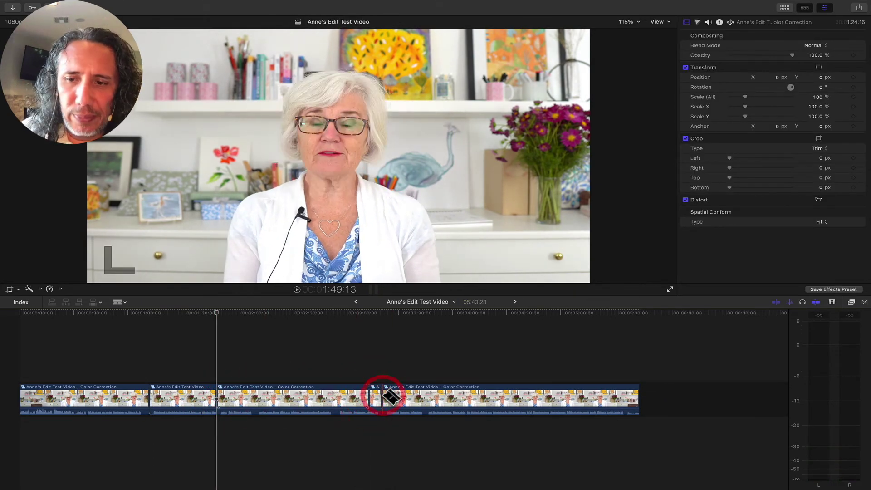
key("a")
left_click(376, 397)
left_click(375, 398)
key("Delete")
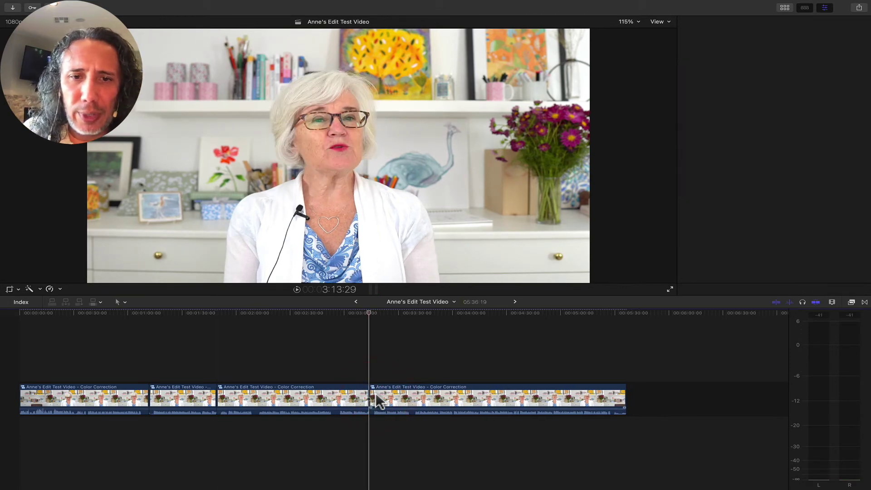
Step: Split the last Color Correction clip at about 4:04 and again about 15 seconds on, and delete the piece between the cuts
key("b")
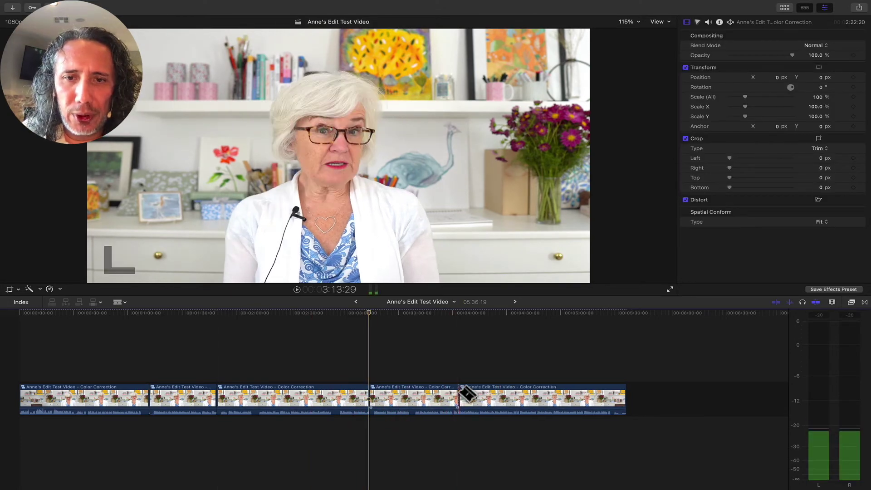
left_click(459, 395)
left_click(486, 397)
key("a")
left_click(476, 397)
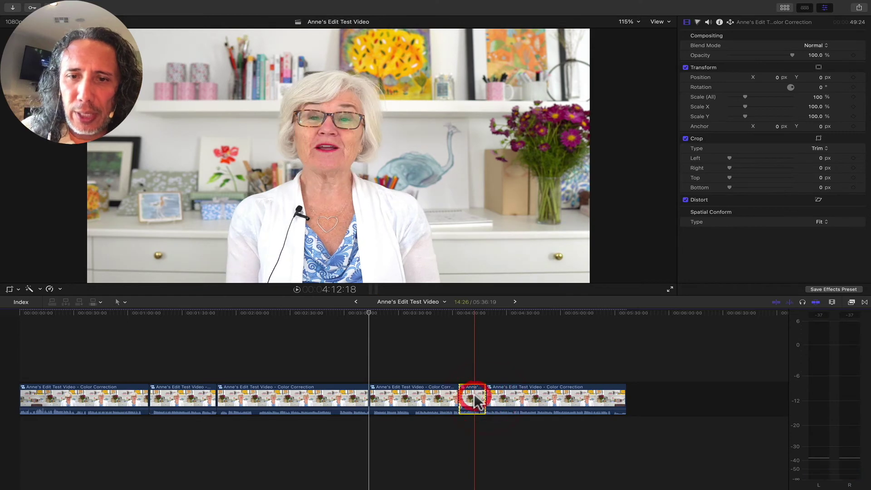
key("Delete")
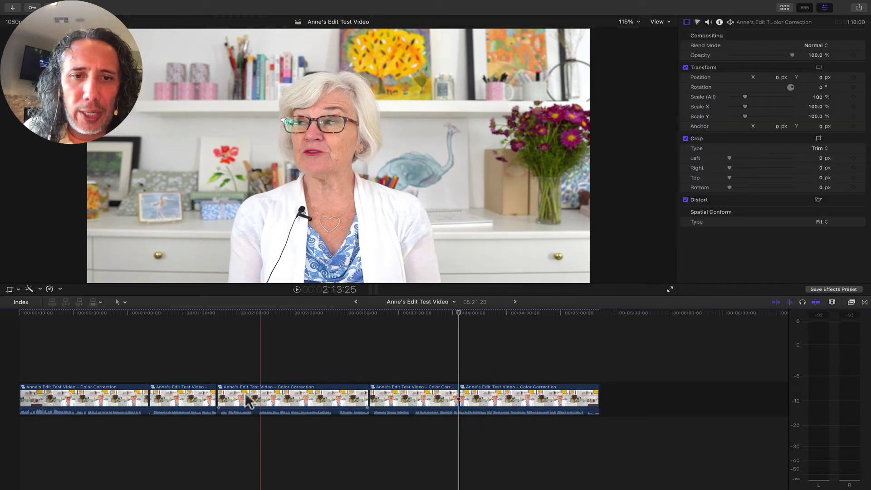
Step: Split the third Color Correction clip at about 2:19 and again about 13 seconds on, and delete the piece between the cuts
key("b")
left_click(271, 395)
left_click(295, 397)
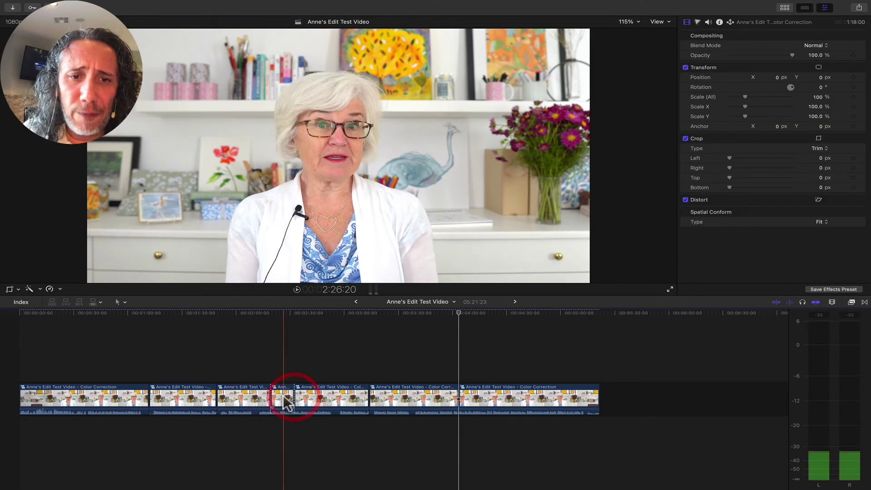
key("a")
left_click(284, 399)
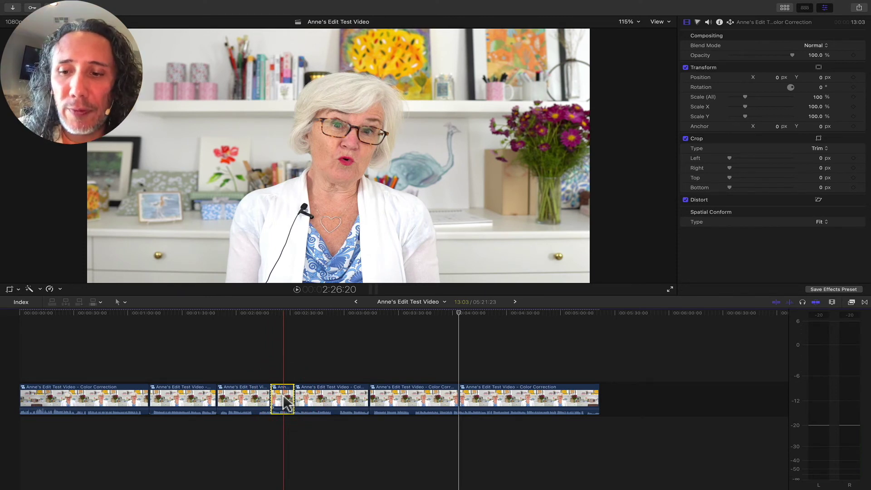
key("BackSpace")
Step: Open the third Color Correction clip with the playhead at 2:08:24 in the project, and select the Breath and Filler Removal clip inside it
key("super+a")
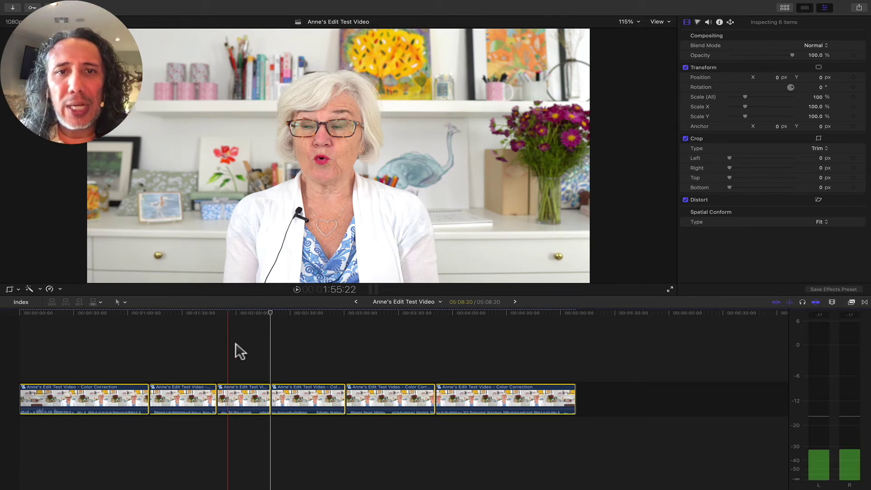
left_click(251, 336)
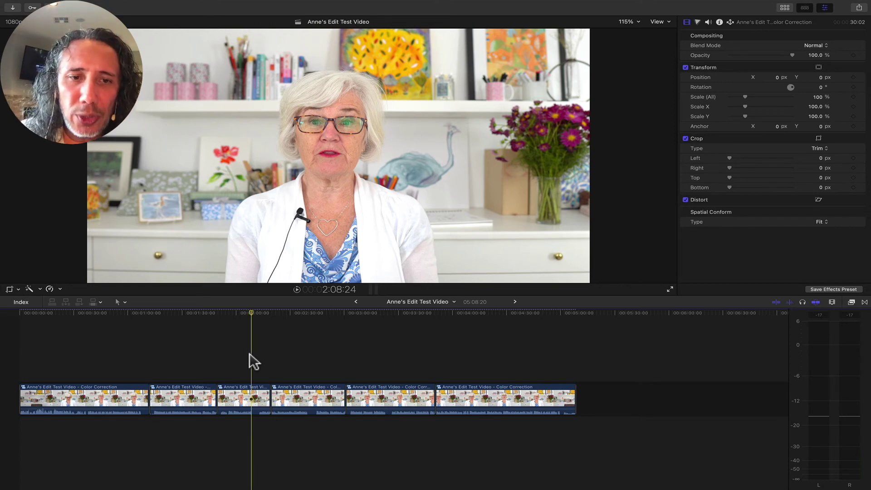
left_click(244, 385)
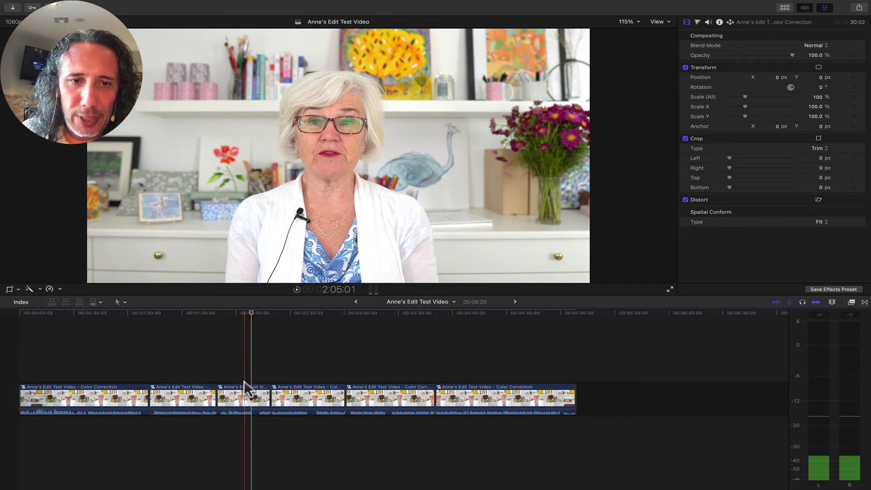
double_click(243, 390)
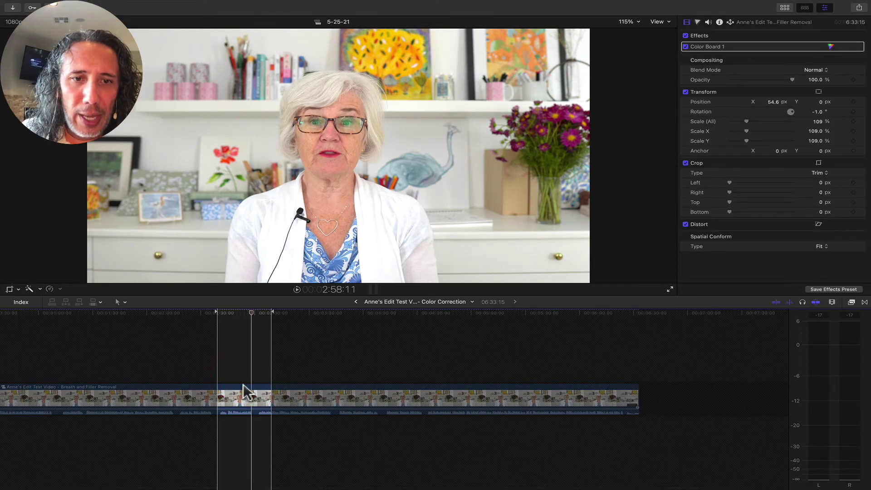
left_click(243, 390)
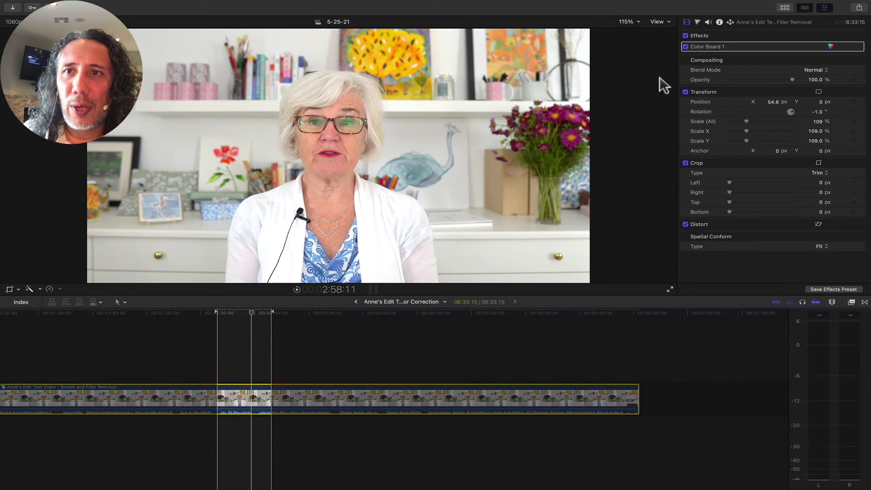
Step: On the clip's Color Board, raise exposure midtones to 97% and highlights to 73%
left_click(698, 22)
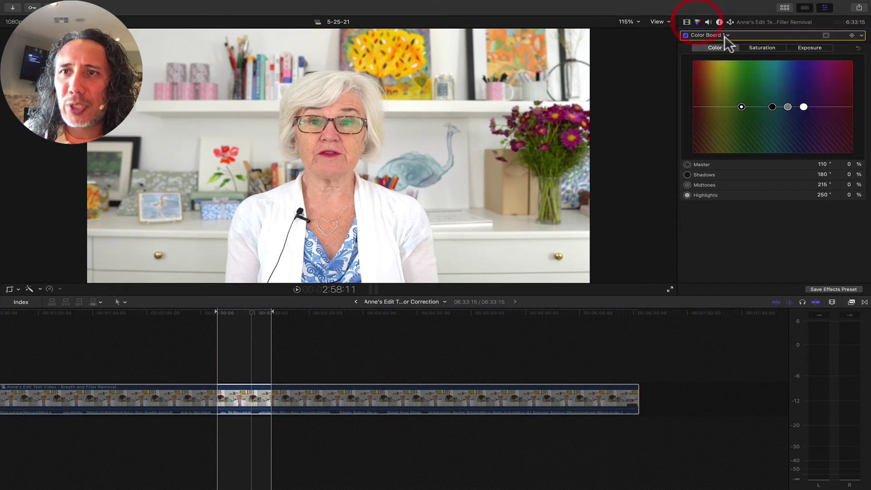
left_click(813, 48)
left_click_drag(783, 104, 783, 63)
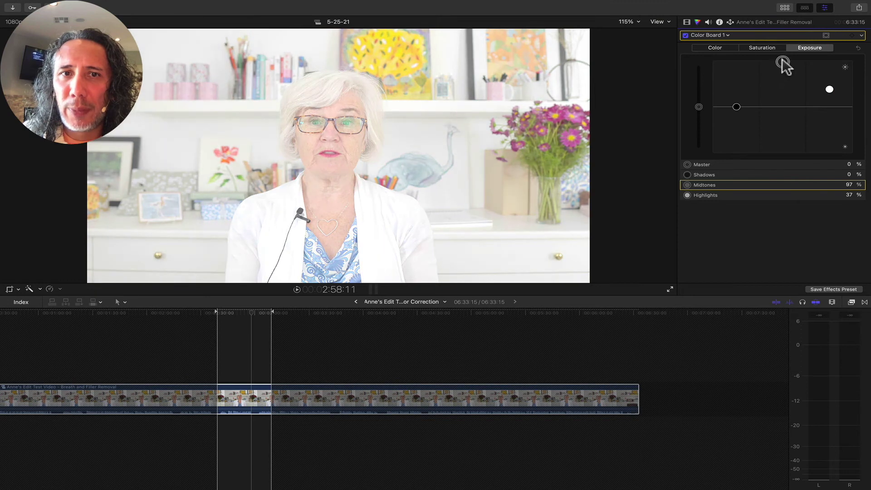
left_click_drag(830, 90, 830, 73)
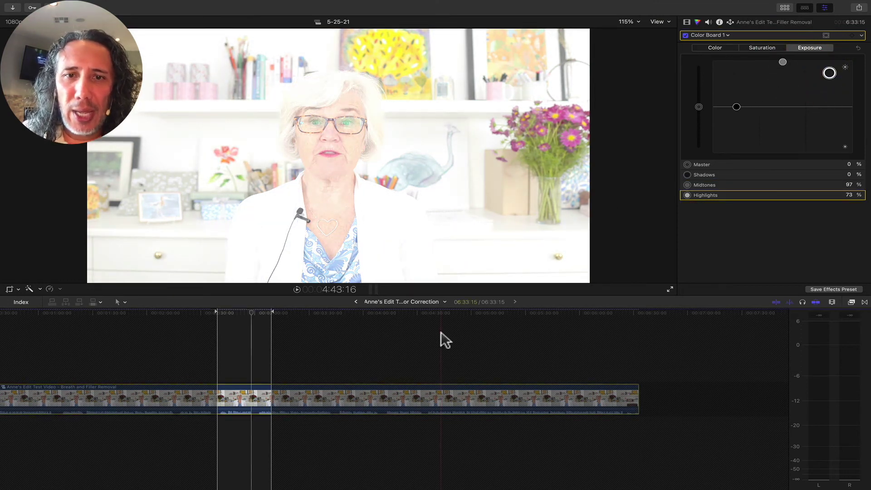
Step: Go back up to the top-level project and check the new exposure across the cut clips, ending at 2:50:17
left_click(355, 299)
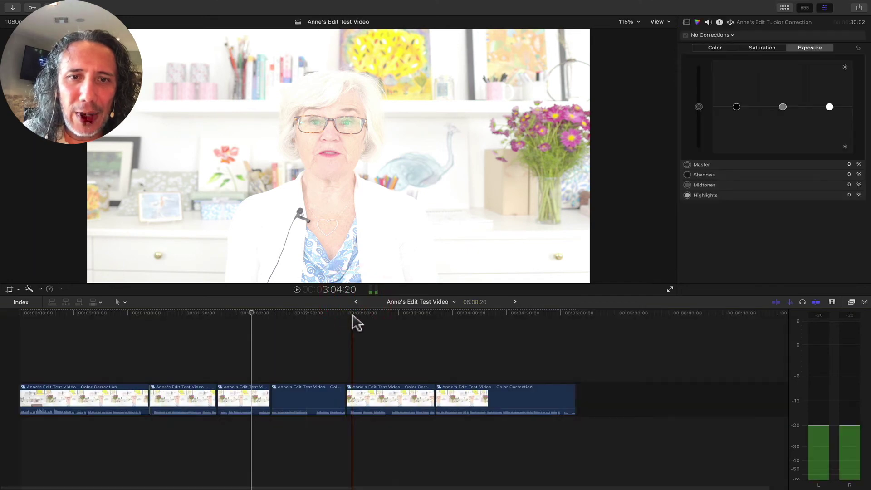
left_click(465, 313)
left_click_drag(467, 312, 326, 320)
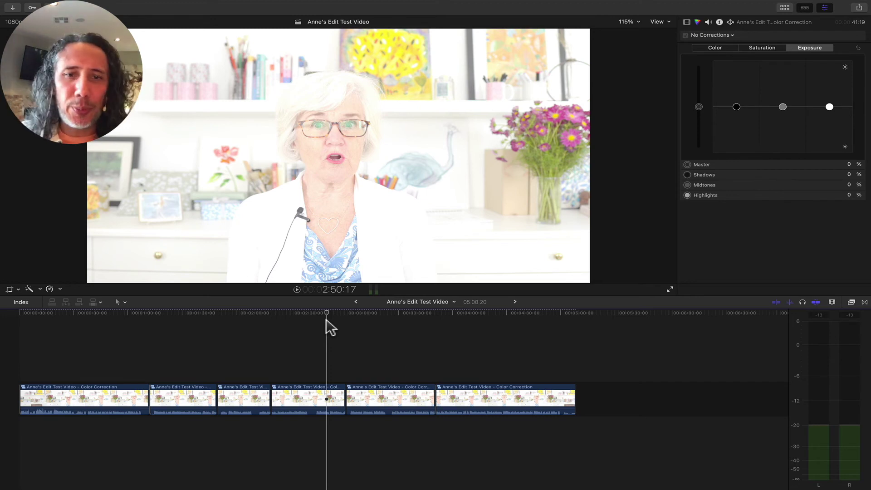
Step: Go down through the Color Correction and Breath and Filler Removal levels to the Audio Sweeten level, and select the Foundation clip
left_click(513, 301)
left_click(513, 302)
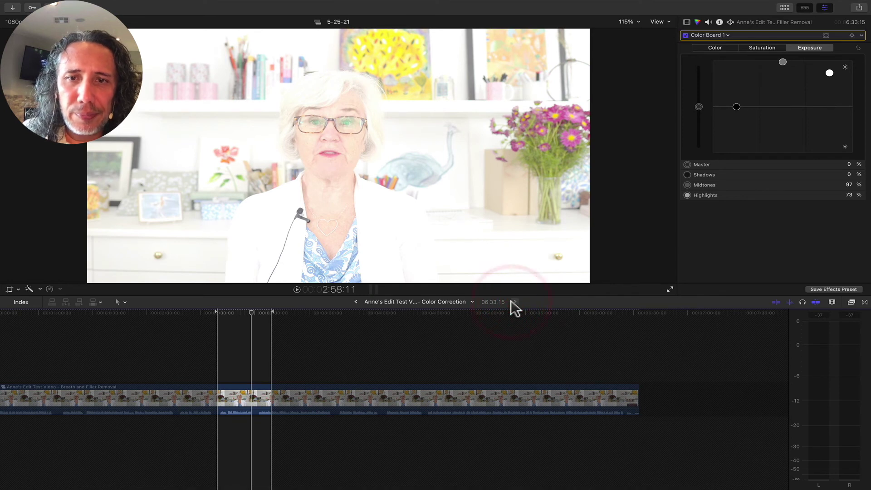
double_click(110, 394)
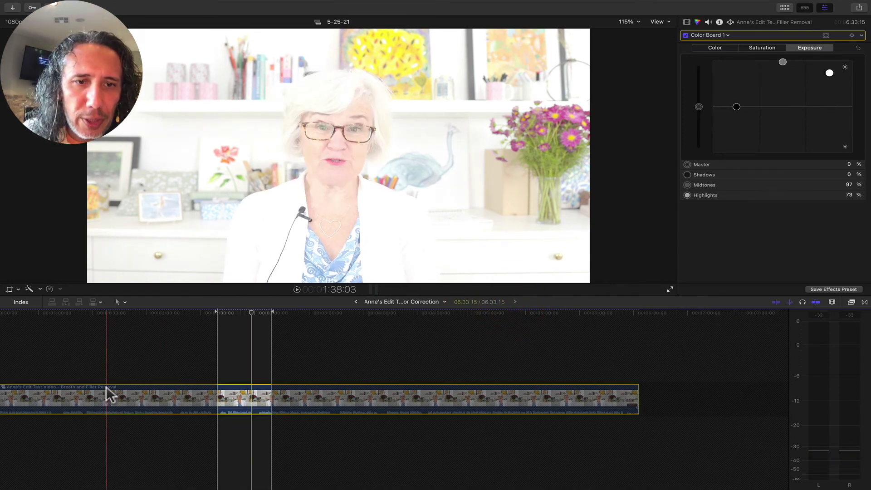
left_click(109, 393)
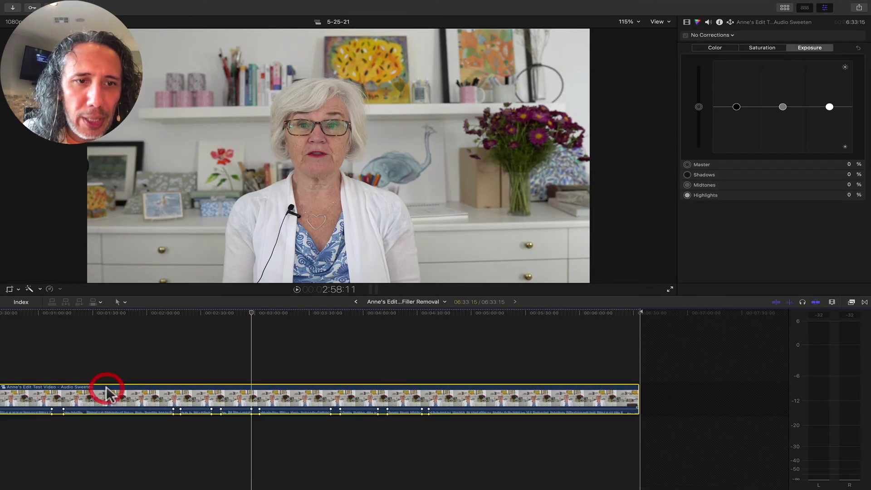
double_click(80, 394)
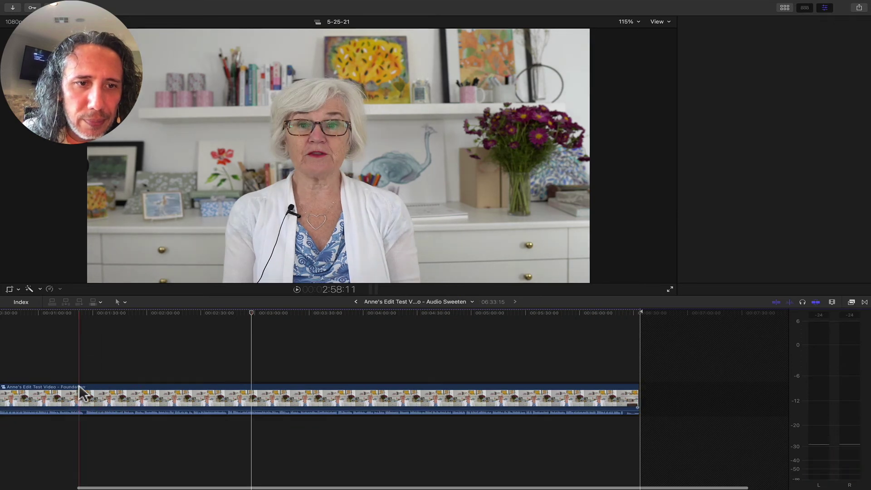
left_click(217, 394)
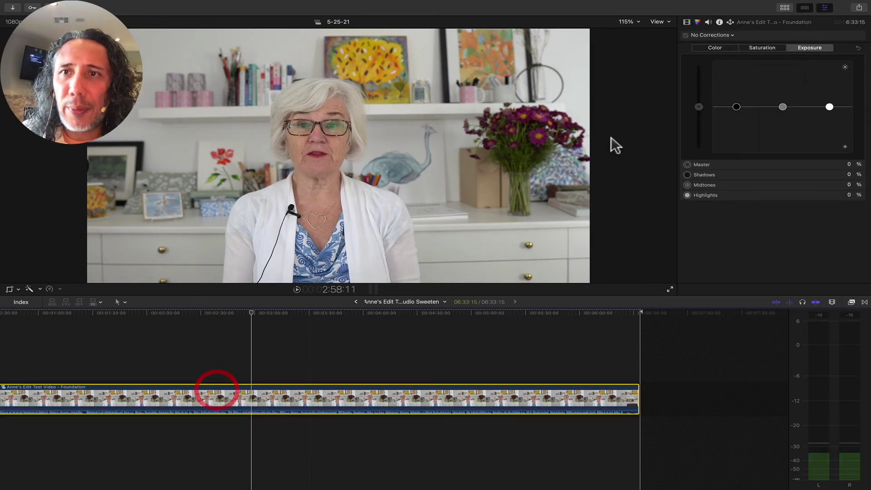
Step: Raise the Foundation clip's volume to 6.0 dB
left_click(710, 23)
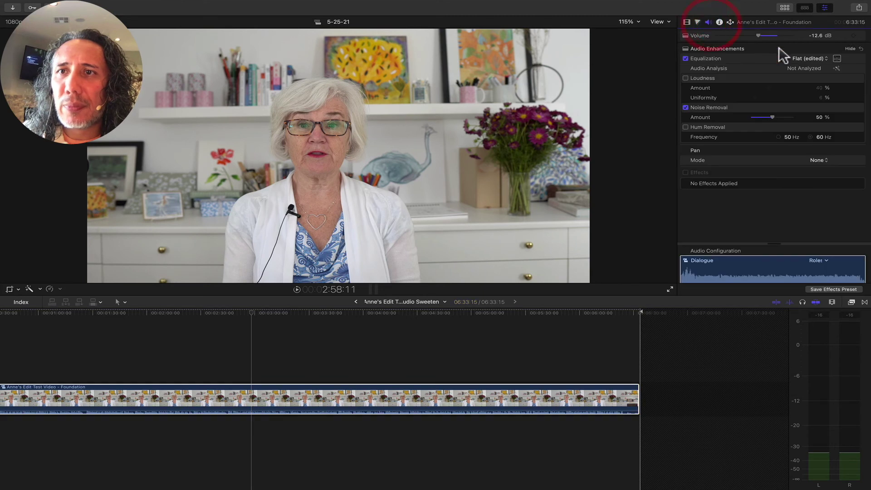
left_click(813, 35)
type("0")
key("Return")
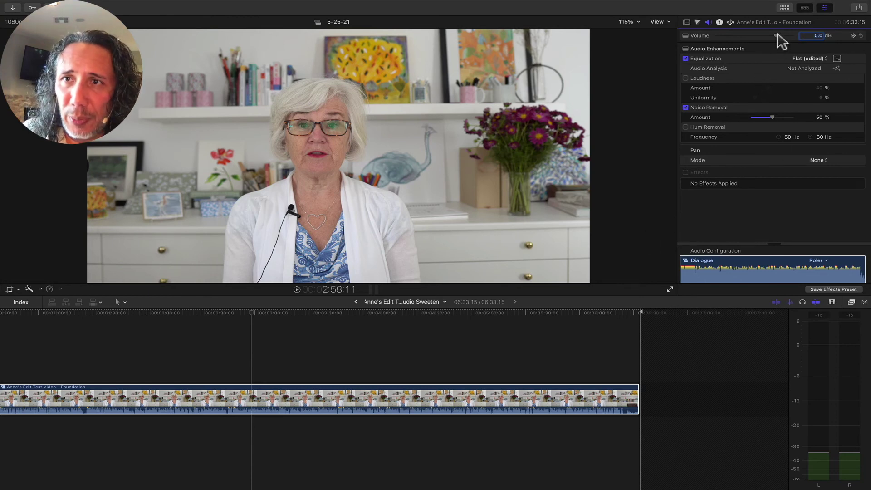
left_click_drag(777, 36, 788, 35)
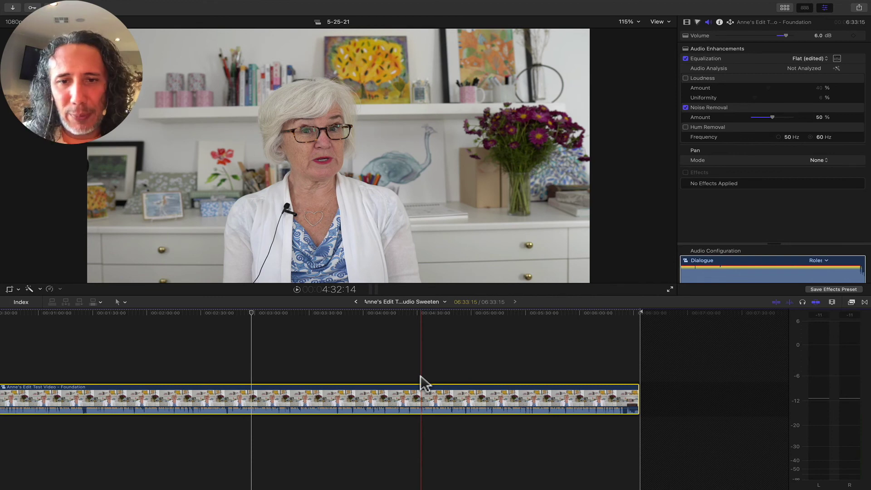
Step: Go back up from the Audio Sweeten level through Breath and Filler Removal and Color Correction to the top-level project
left_click(357, 302)
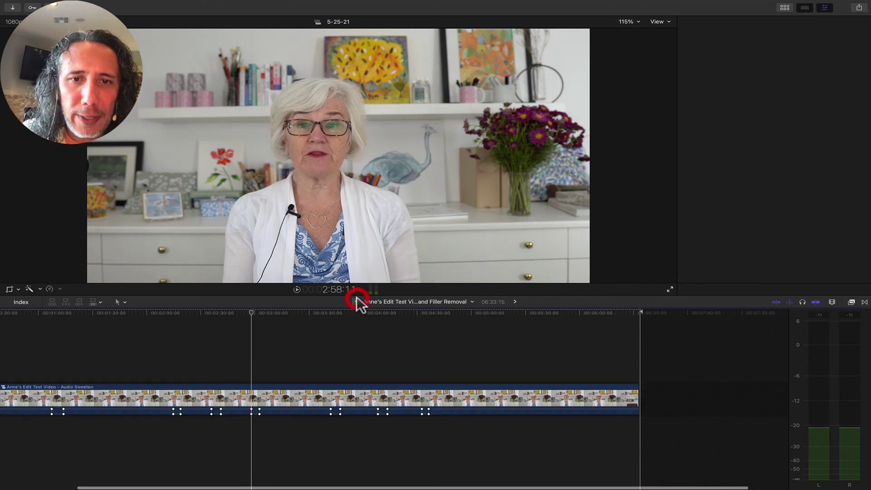
left_click(357, 302)
left_click(357, 302)
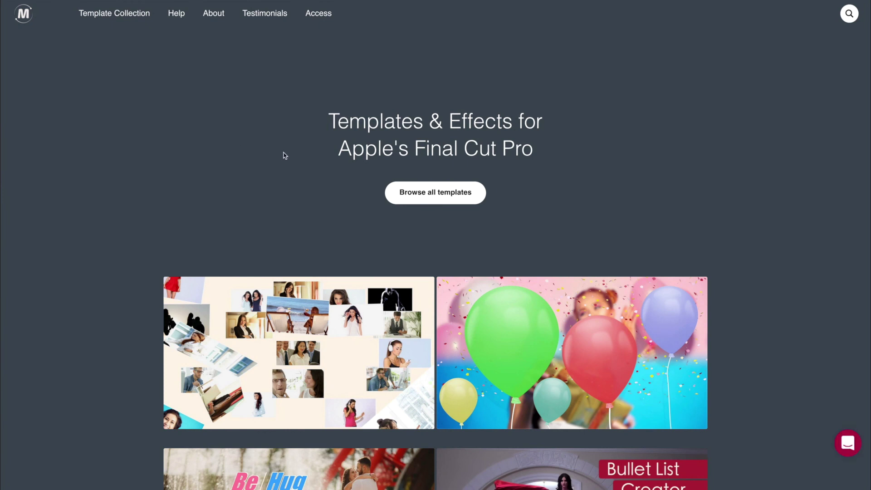
Step: On the Motion Master Templates website, open the full template collection and filter it to the Free category
left_click(419, 202)
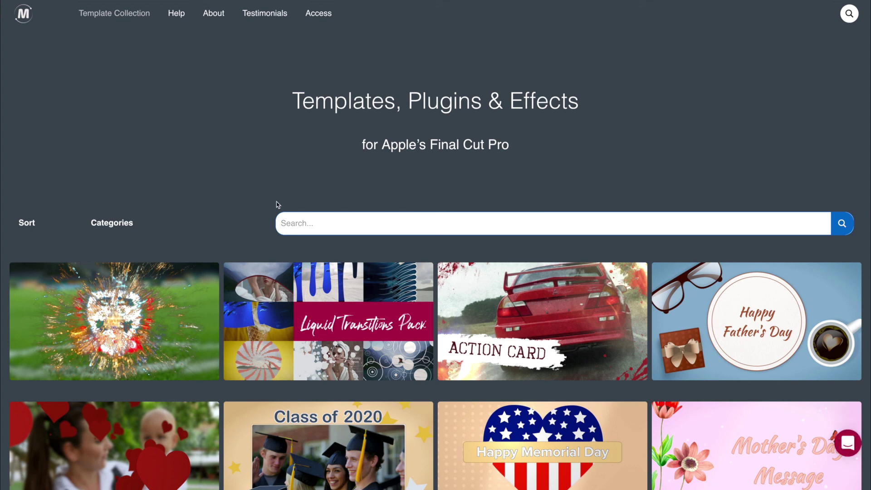
left_click(114, 229)
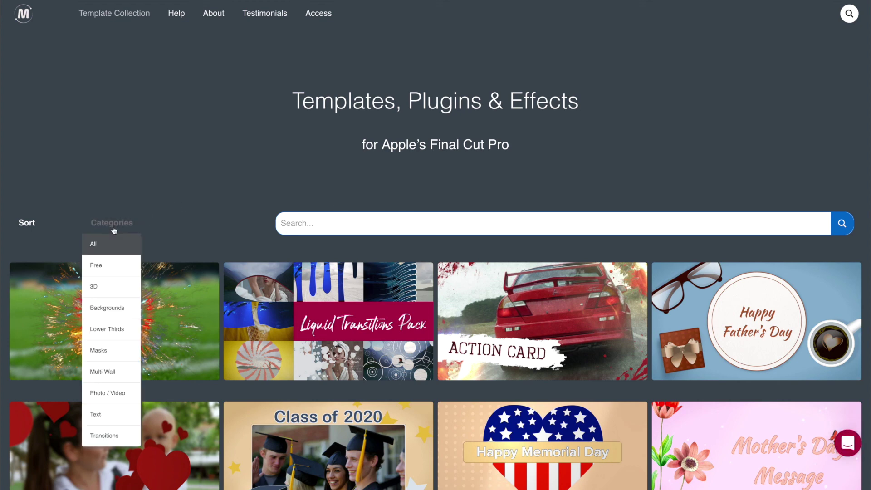
left_click(95, 266)
Step: Look through the free templates and continue down the page to the endorsements and customer reviews
scroll(7, 146, "down", 2)
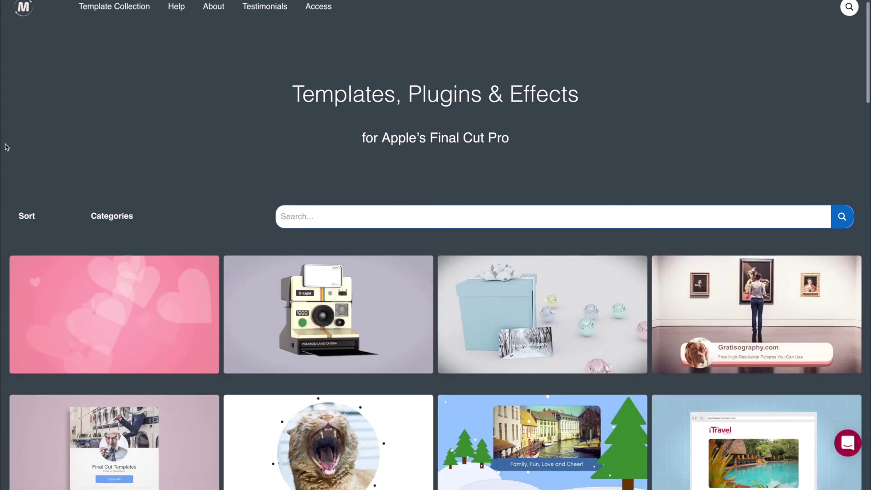
scroll(7, 147, "down", 8)
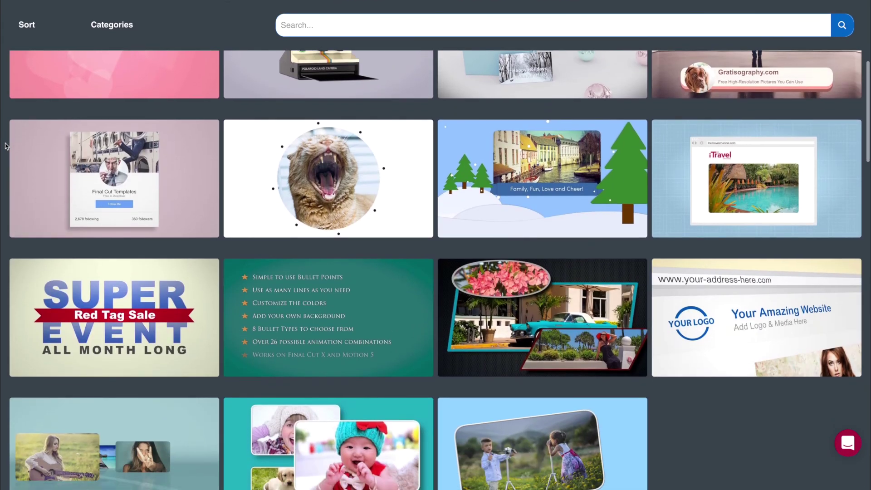
scroll(7, 147, "down", 7)
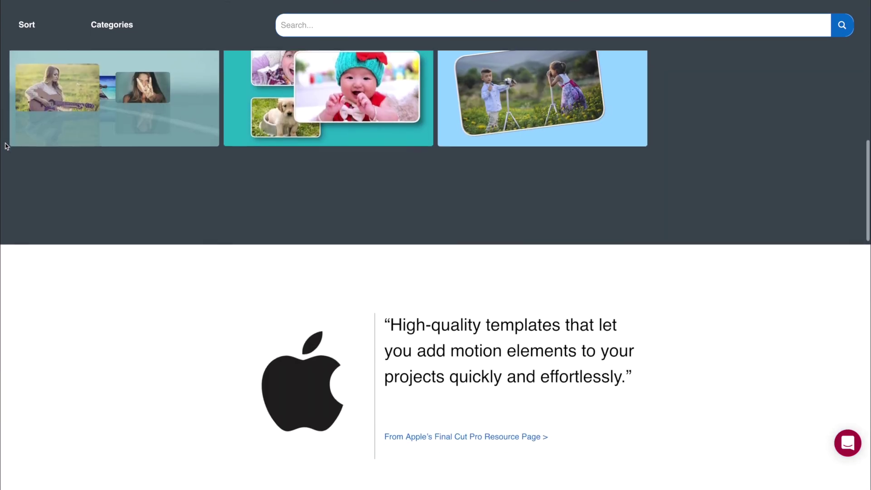
scroll(7, 146, "down", 8)
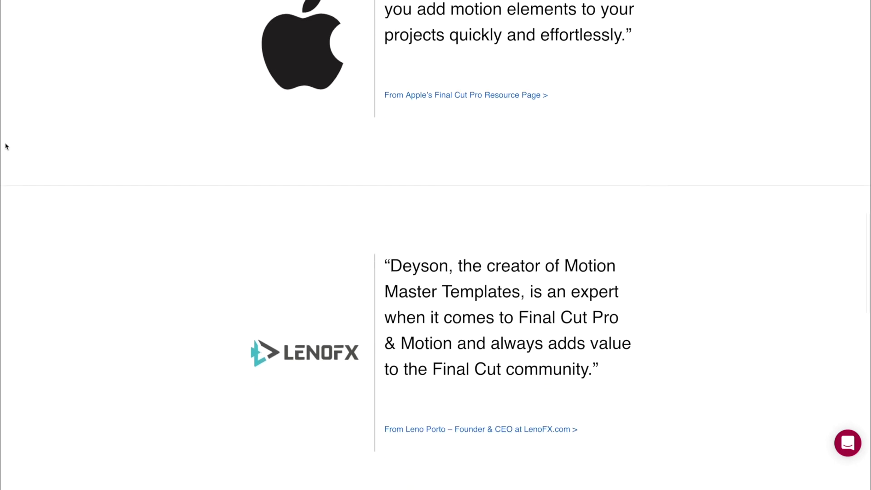
scroll(7, 147, "down", 7)
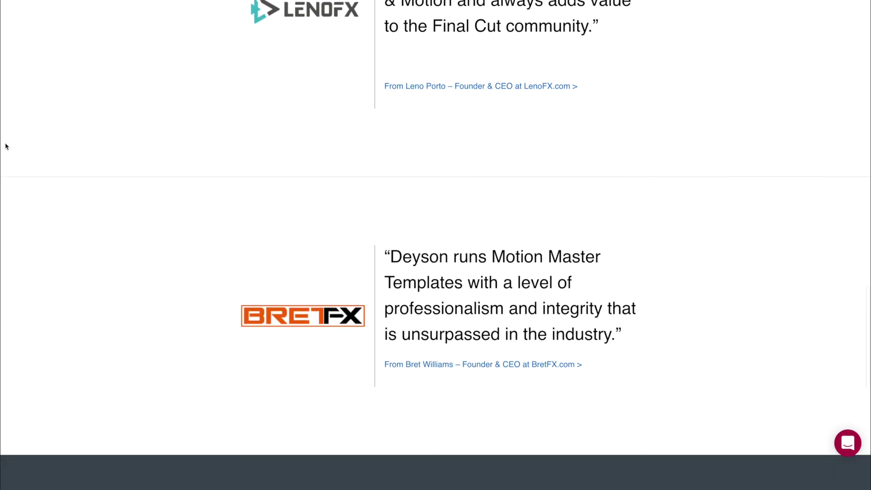
scroll(7, 147, "down", 8)
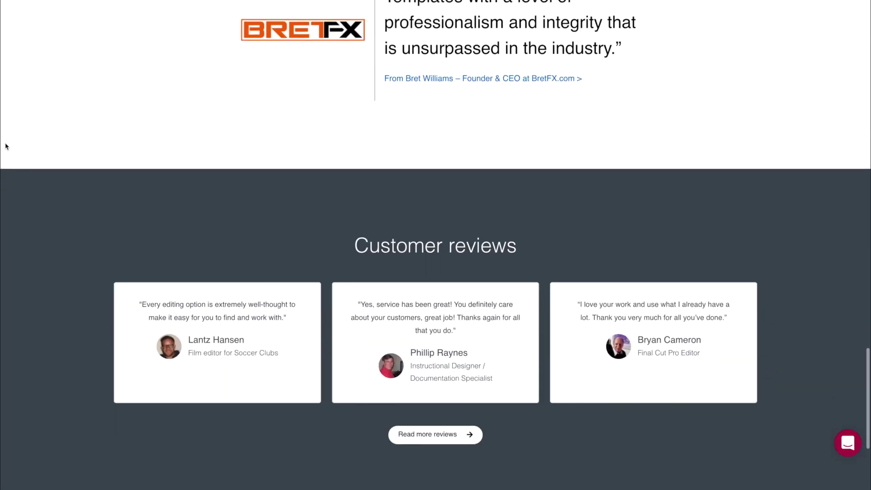